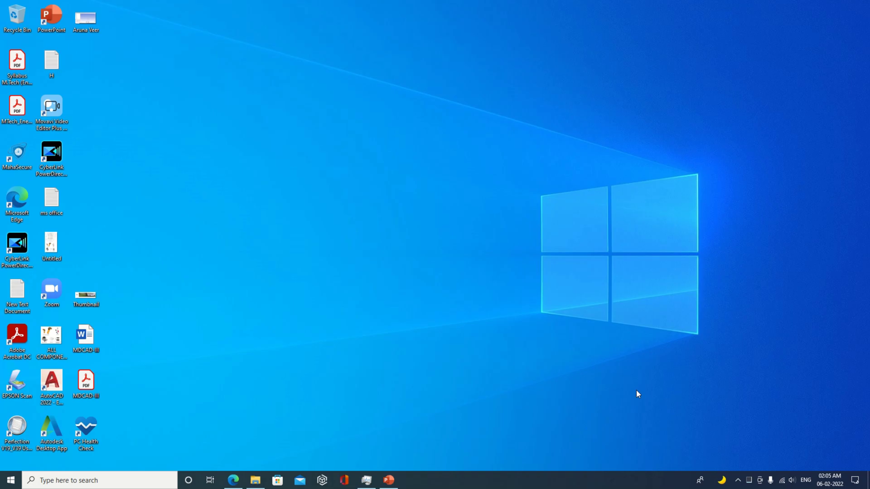
Launch Workbench and add a Fluid Flow (Fluent) analysis system to the project schematic.
{"action": "left_click", "coordinate": [60, 482]}
{"action": "left_click", "coordinate": [86, 396]}
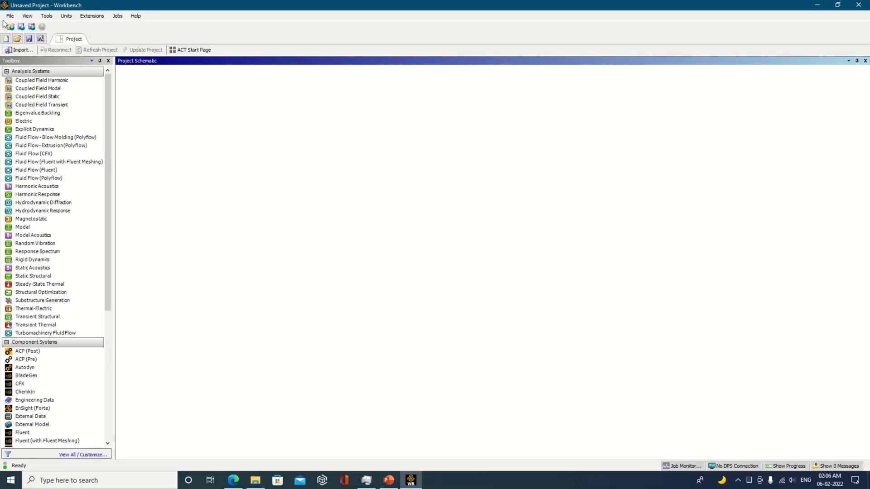
{"action": "left_click", "coordinate": [8, 17]}
{"action": "left_click", "coordinate": [251, 134]}
{"action": "double_click", "coordinate": [64, 172]}
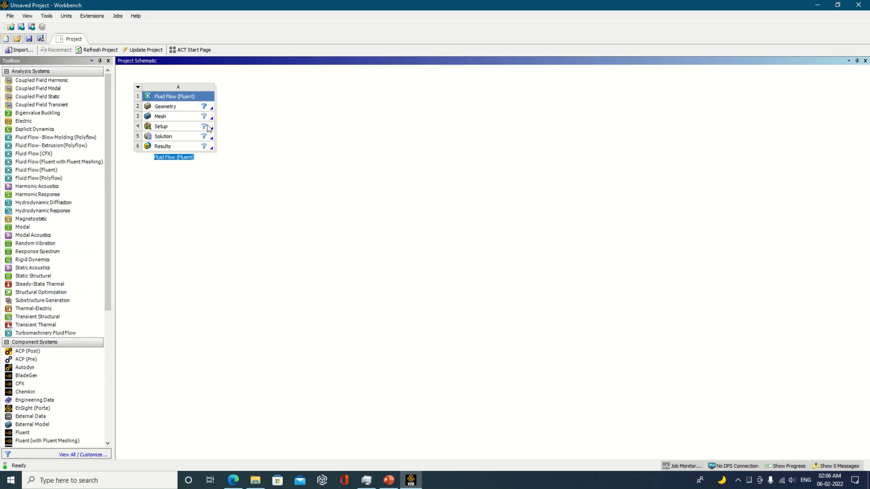
Create a new DesignModeler geometry for the Geometry cell of the Fluid Flow (Fluent) system.
{"action": "left_click", "coordinate": [207, 109]}
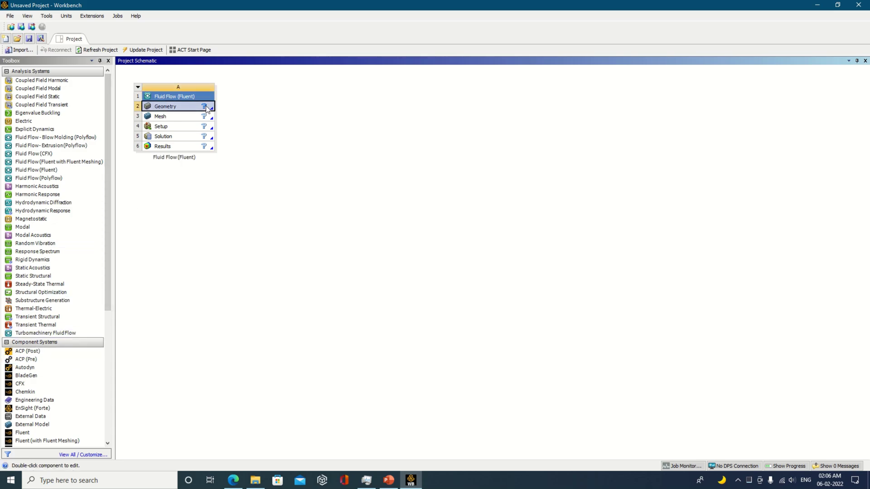
{"action": "right_click", "coordinate": [207, 109]}
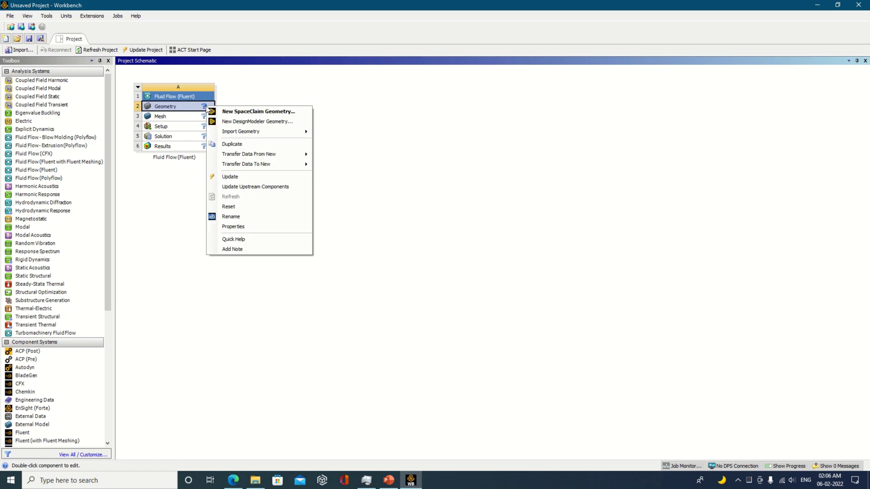
{"action": "left_click", "coordinate": [253, 121]}
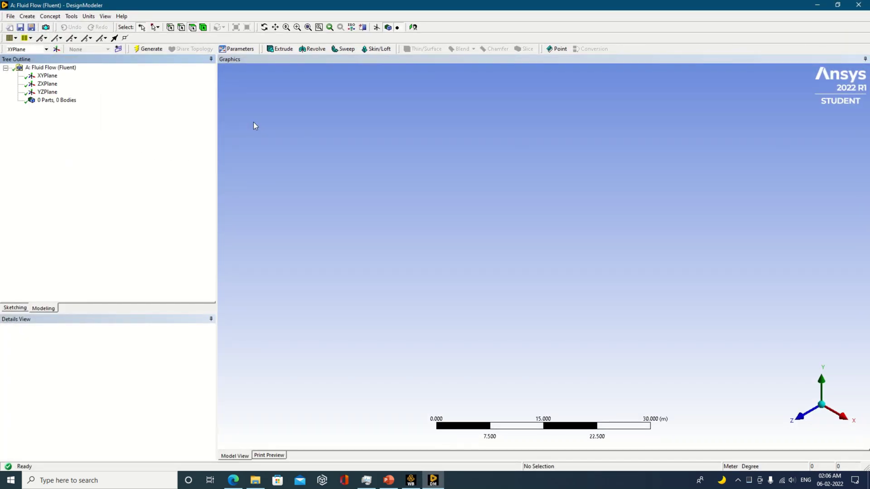
{"action": "left_click", "coordinate": [55, 76]}
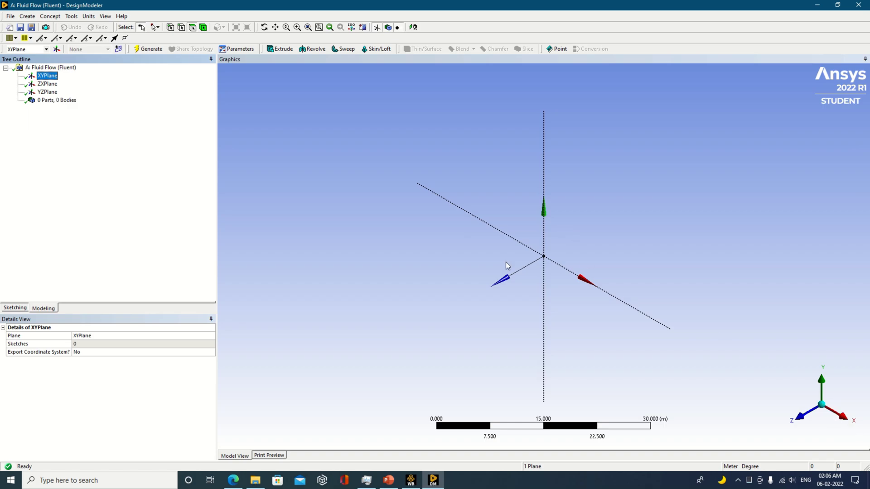
{"action": "right_click", "coordinate": [51, 76]}
{"action": "left_click", "coordinate": [74, 82]}
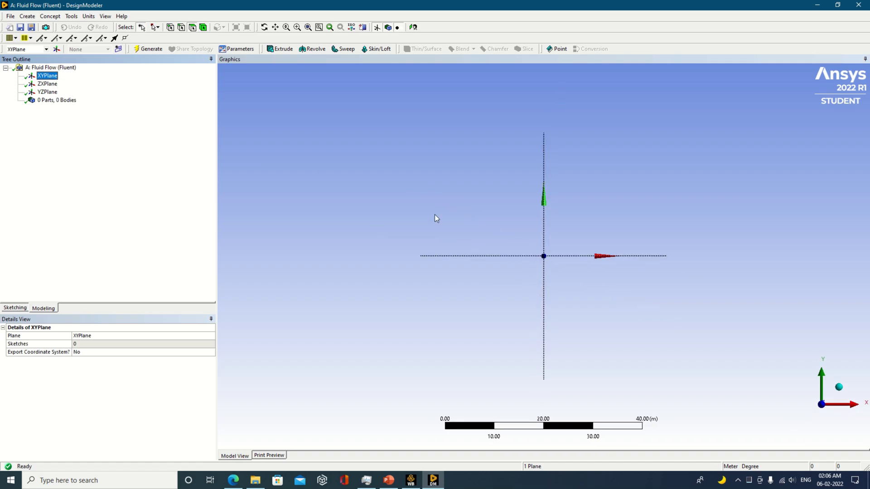
{"action": "left_click", "coordinate": [843, 388]}
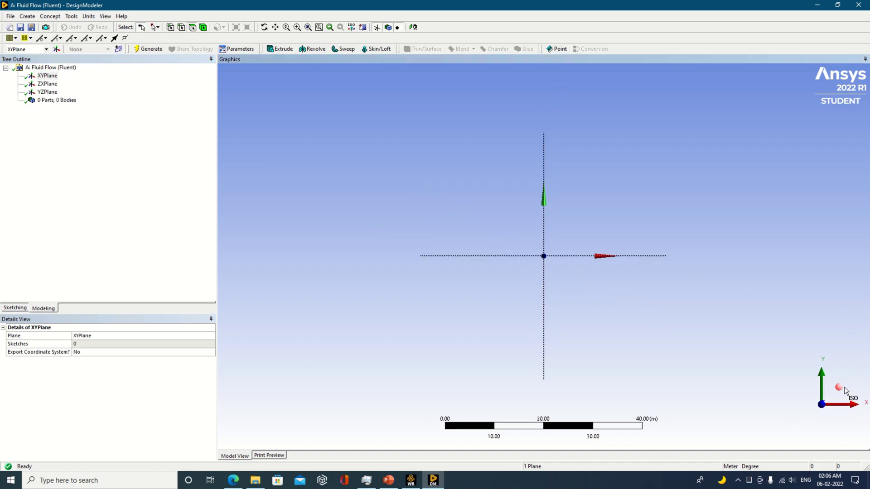
{"action": "left_click", "coordinate": [843, 387]}
{"action": "left_click", "coordinate": [25, 17]}
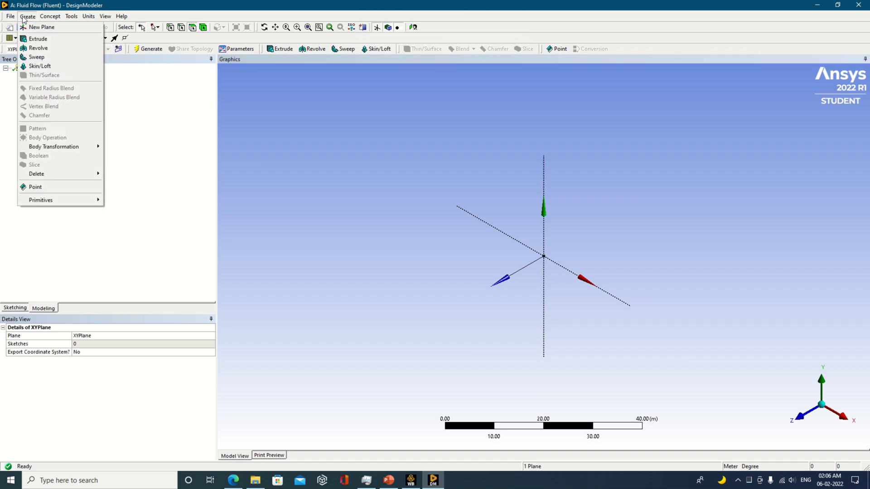
{"action": "mouse_move", "coordinate": [91, 200]}
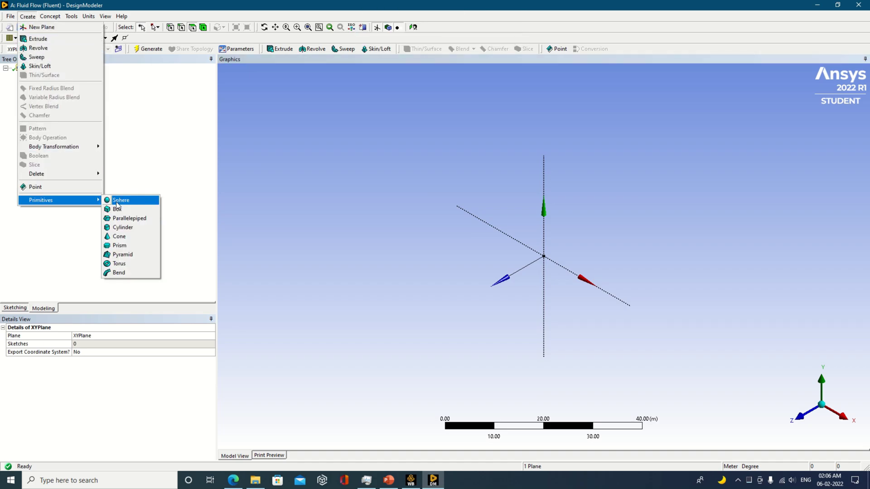
{"action": "left_click", "coordinate": [122, 227]}
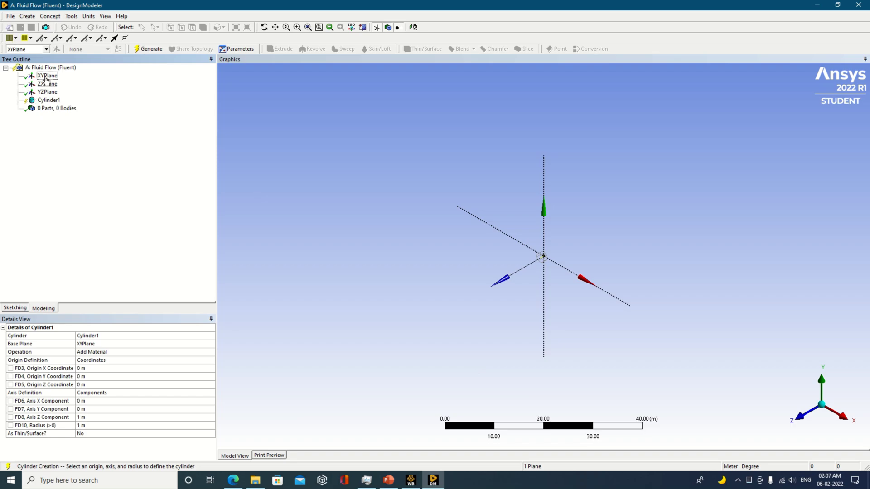
{"action": "left_click", "coordinate": [88, 16]}
{"action": "mouse_move", "coordinate": [10, 18]}
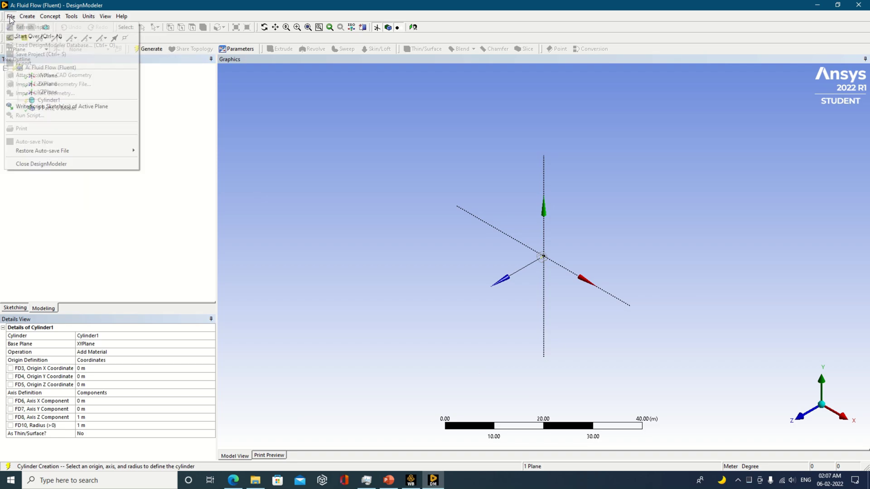
{"action": "left_click", "coordinate": [22, 36]}
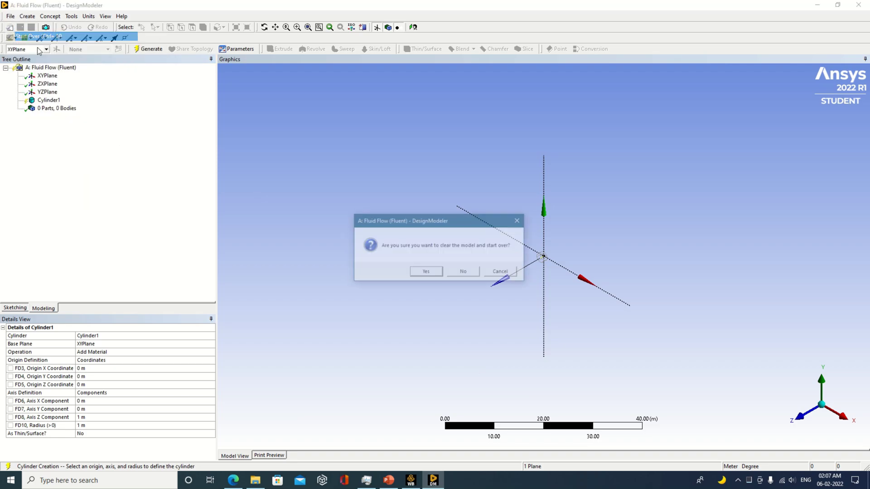
{"action": "left_click", "coordinate": [425, 272]}
Set the length unit to centimeter and start a cylinder primitive based on the XYPlane.
{"action": "left_click", "coordinate": [89, 17]}
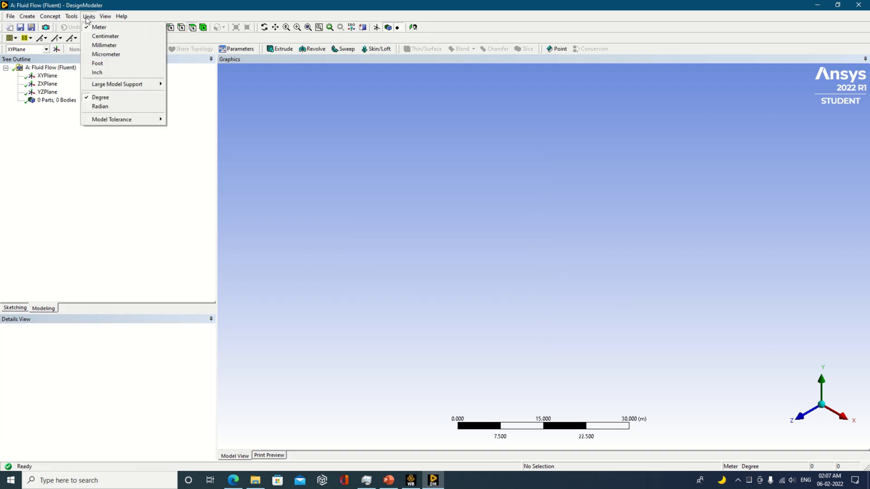
{"action": "left_click", "coordinate": [105, 36]}
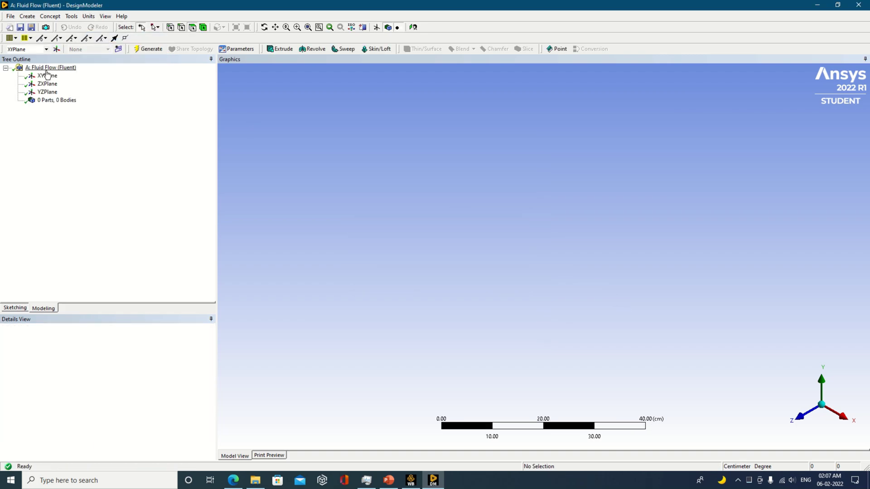
{"action": "left_click", "coordinate": [27, 17]}
{"action": "mouse_move", "coordinate": [100, 202]}
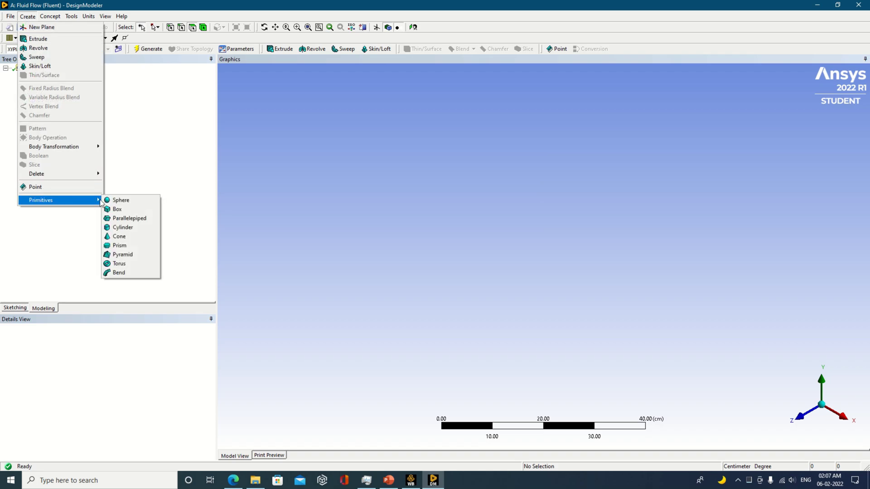
{"action": "left_click", "coordinate": [122, 227]}
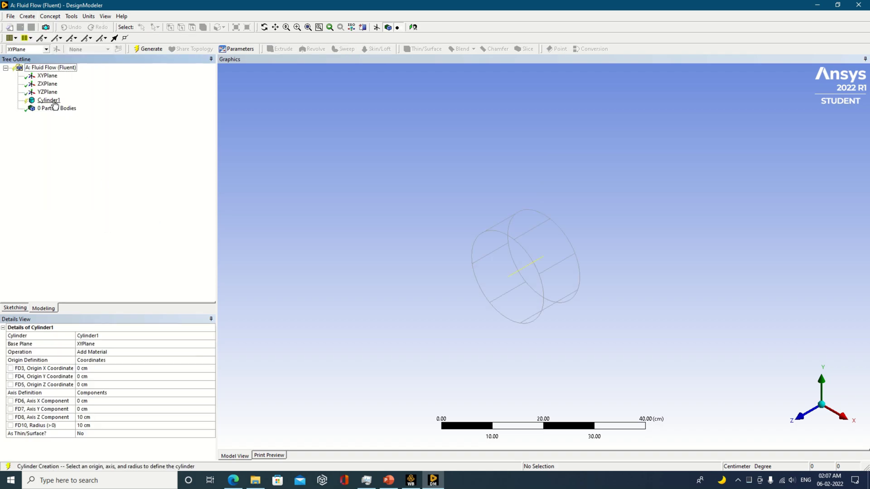
{"action": "left_click", "coordinate": [47, 75]}
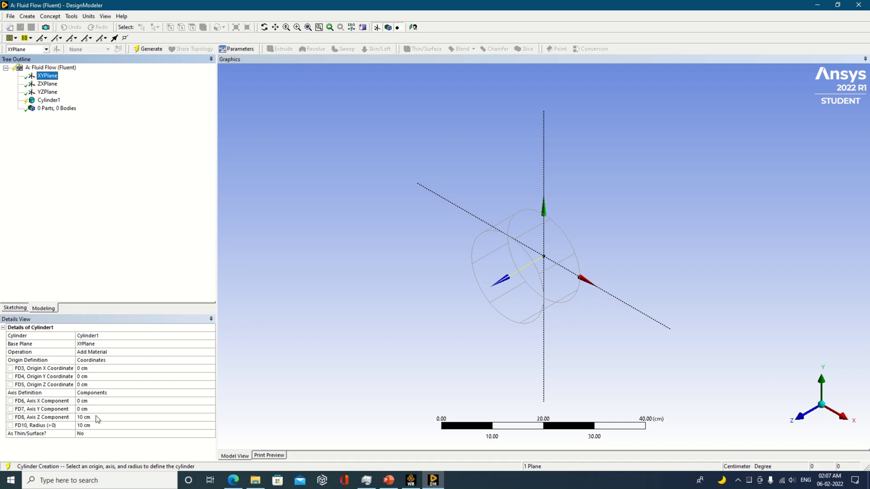
Point the cylinder along the X axis by setting its axis X component to 10 cm and Z component to 0 cm.
{"action": "left_click", "coordinate": [91, 401]}
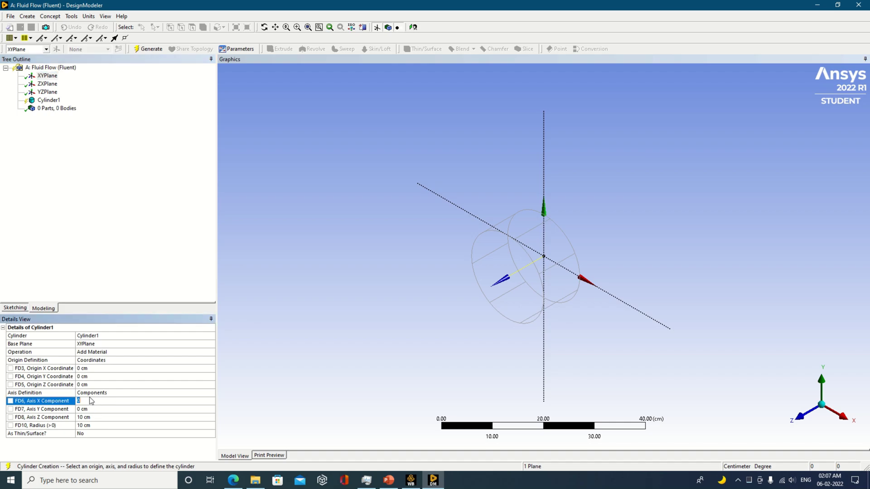
{"action": "type", "text": "1"}
{"action": "left_click", "coordinate": [90, 417]}
{"action": "type", "text": "0"}
{"action": "left_click", "coordinate": [312, 377]}
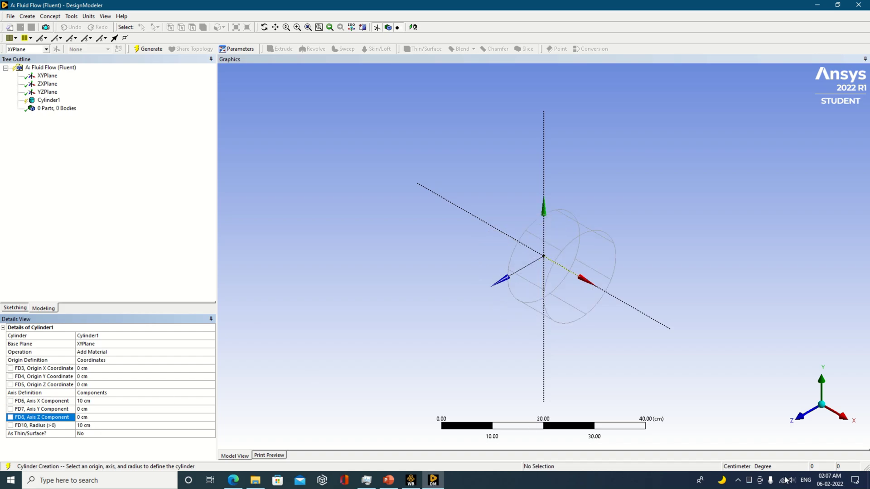
Set the cylinder's radius to 5 cm.
{"action": "left_click", "coordinate": [801, 417]}
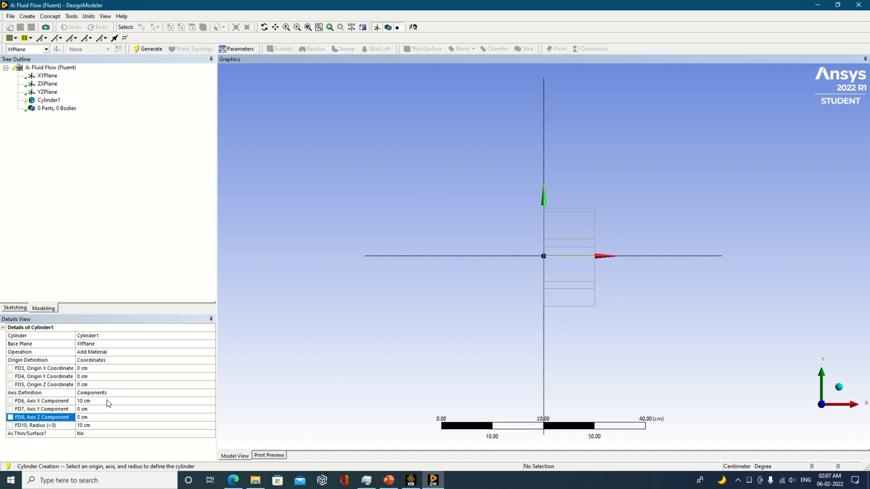
{"action": "left_click", "coordinate": [97, 425]}
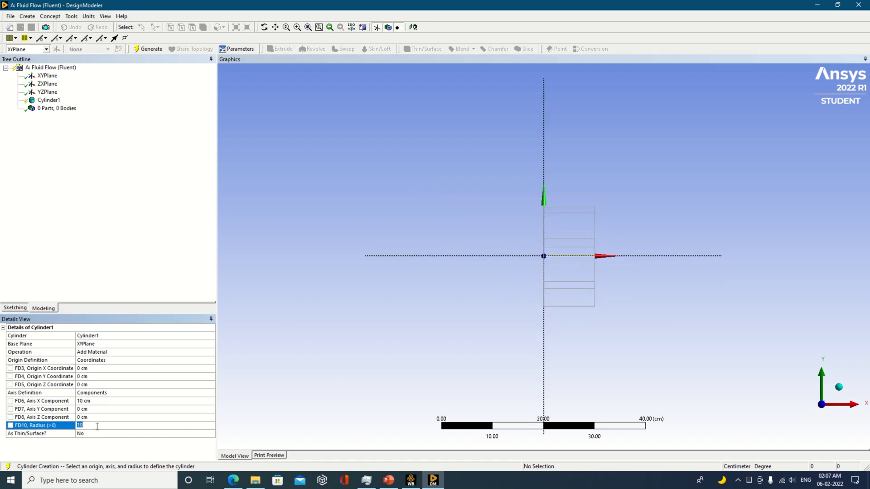
{"action": "type", "text": "5"}
{"action": "key", "text": "Return"}
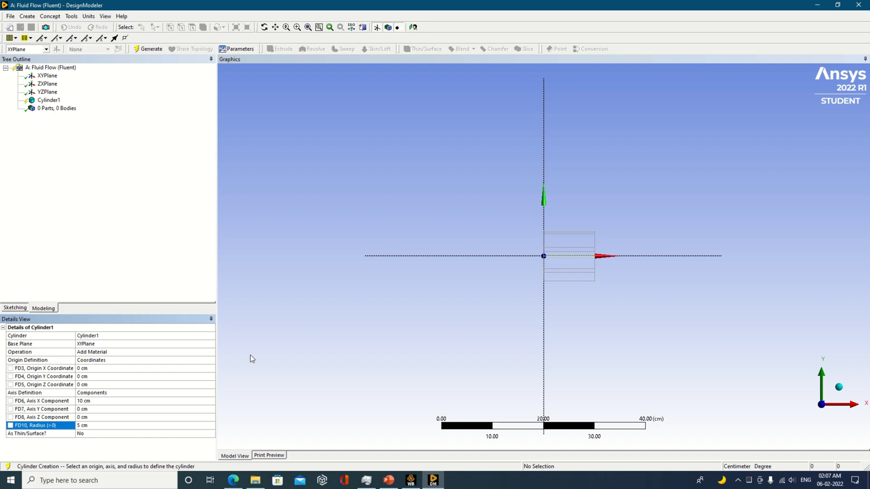
Set the cylinder's radius to 10 cm and its axis X component to 40 cm.
{"action": "left_click", "coordinate": [102, 425]}
{"action": "type", "text": "10"}
{"action": "key", "text": "Return"}
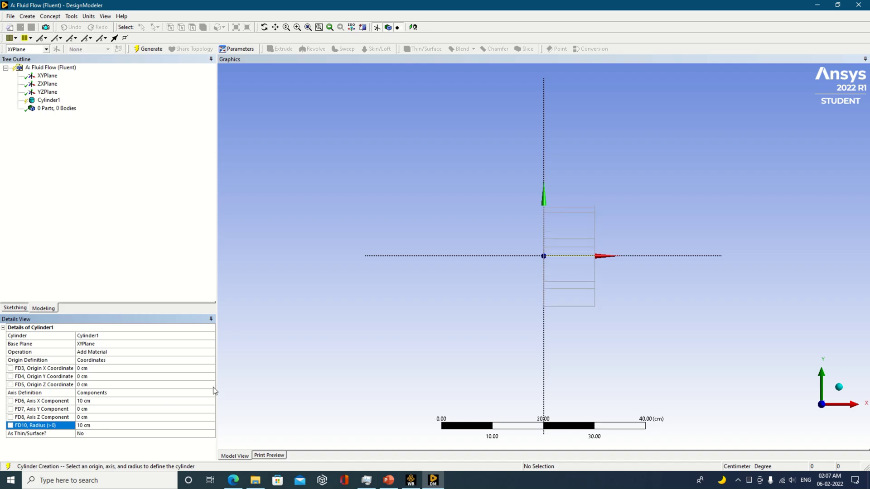
{"action": "left_click", "coordinate": [110, 400]}
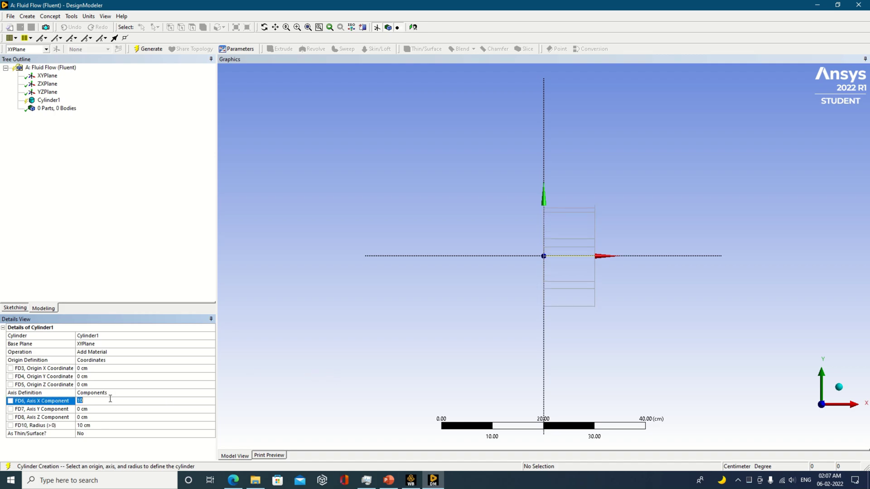
{"action": "type", "text": "40"}
{"action": "key", "text": "Return"}
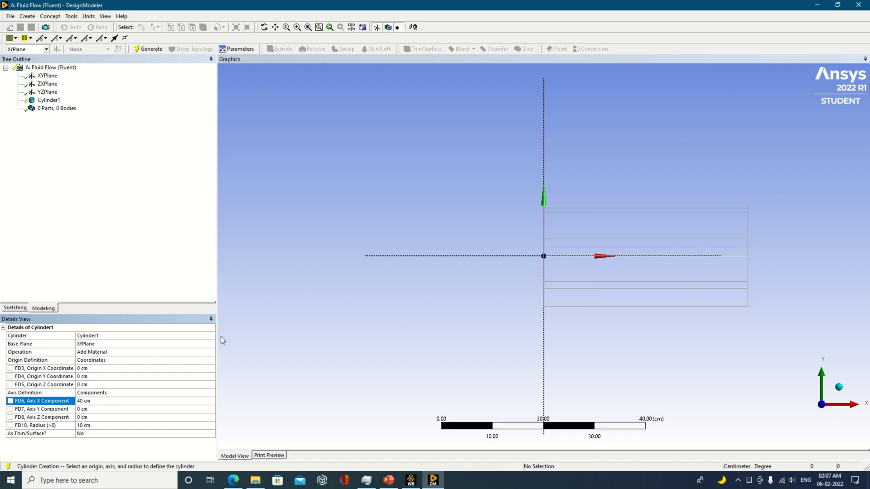
Change the cylinder's operation to Add Frozen and generate the body.
{"action": "left_click", "coordinate": [211, 352]}
{"action": "left_click", "coordinate": [213, 352]}
{"action": "left_click", "coordinate": [193, 359]}
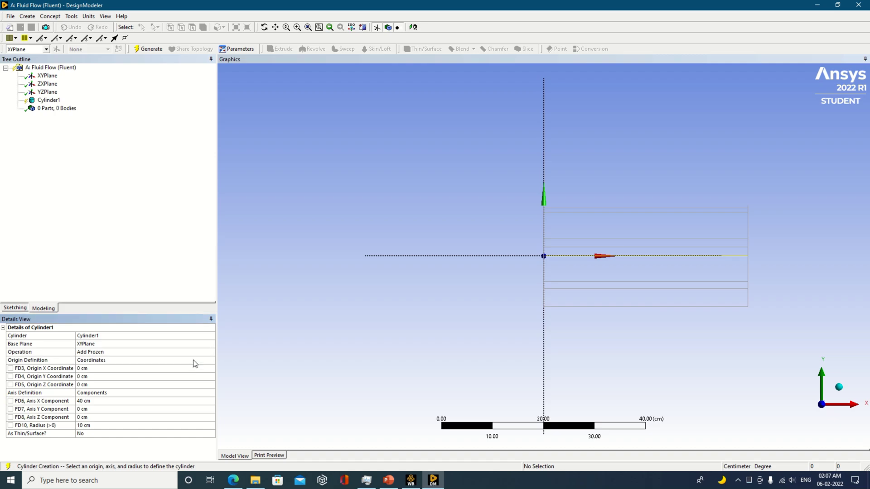
{"action": "left_click", "coordinate": [150, 49]}
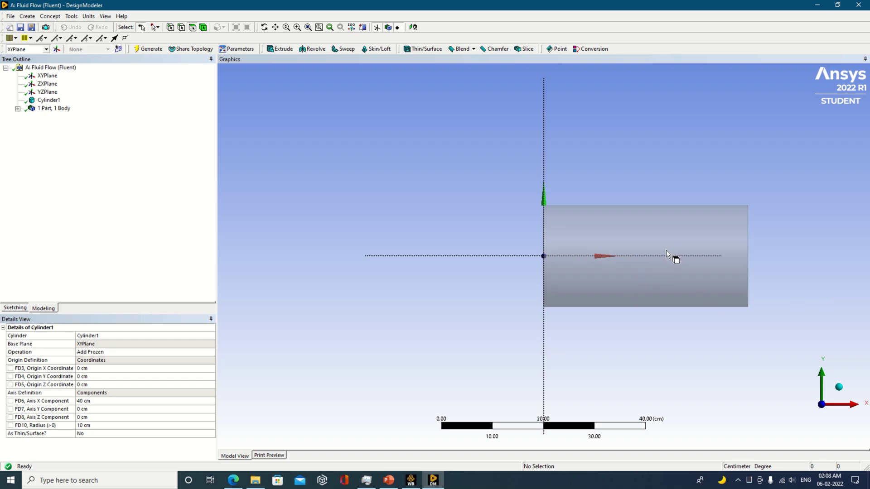
Add a second cylinder primitive on the XYPlane with an axis X component of 10 cm and Z component of 0 cm.
{"action": "left_click", "coordinate": [27, 17]}
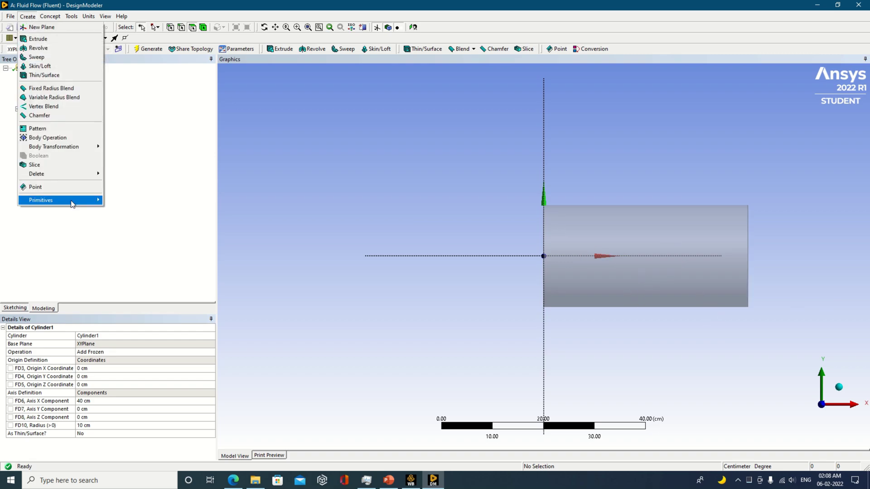
{"action": "mouse_move", "coordinate": [71, 204]}
{"action": "left_click", "coordinate": [146, 229]}
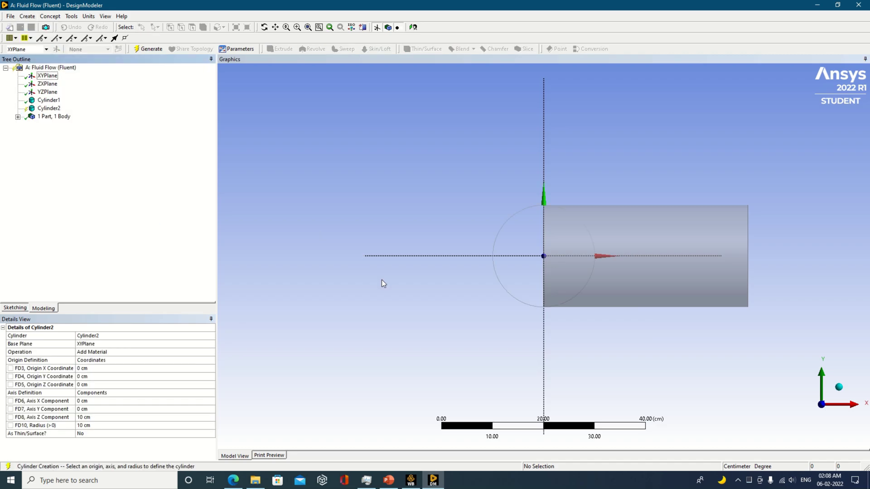
{"action": "left_click", "coordinate": [838, 388]}
{"action": "left_click", "coordinate": [90, 419]}
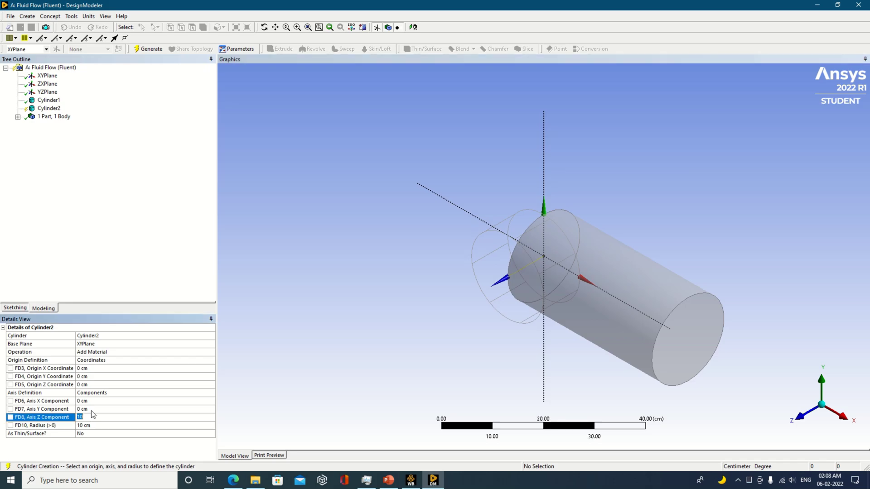
{"action": "left_click", "coordinate": [92, 402]}
{"action": "type", "text": "10"}
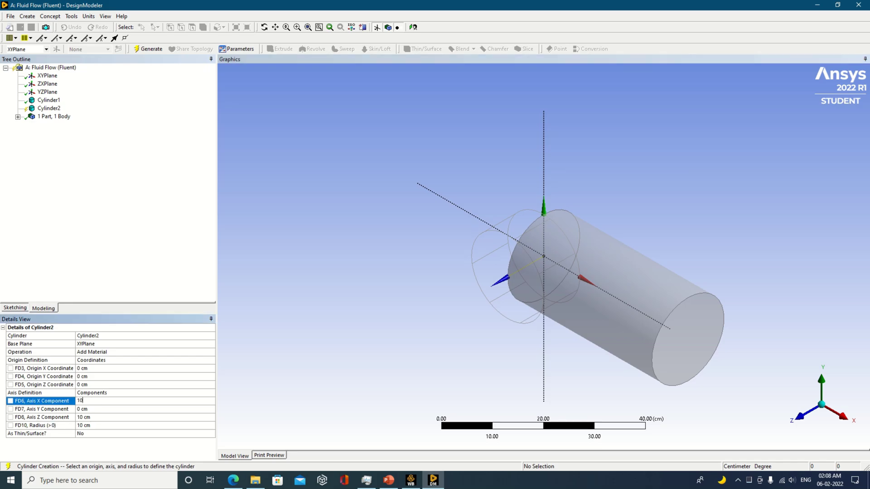
{"action": "left_click", "coordinate": [90, 418]}
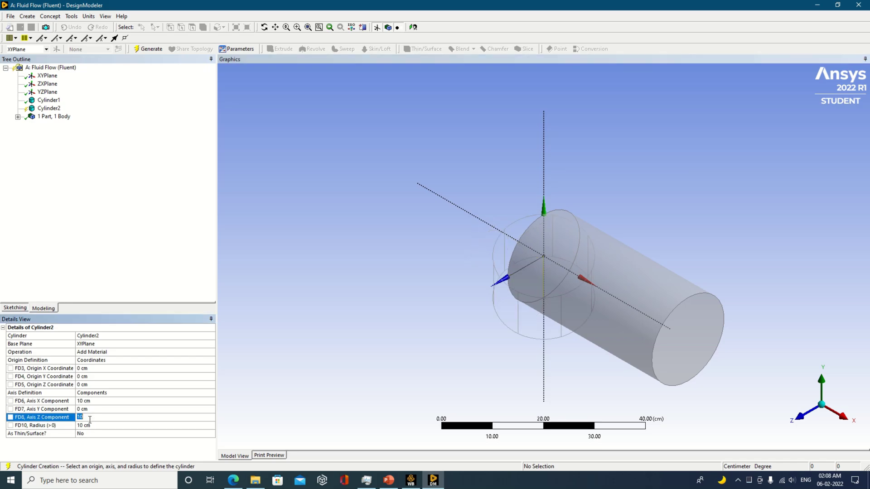
{"action": "type", "text": "0"}
{"action": "left_click", "coordinate": [269, 378]}
Set the second cylinder's radius to 5 cm and its axis X component to -30 cm.
{"action": "left_click", "coordinate": [803, 417]}
{"action": "left_click", "coordinate": [91, 425]}
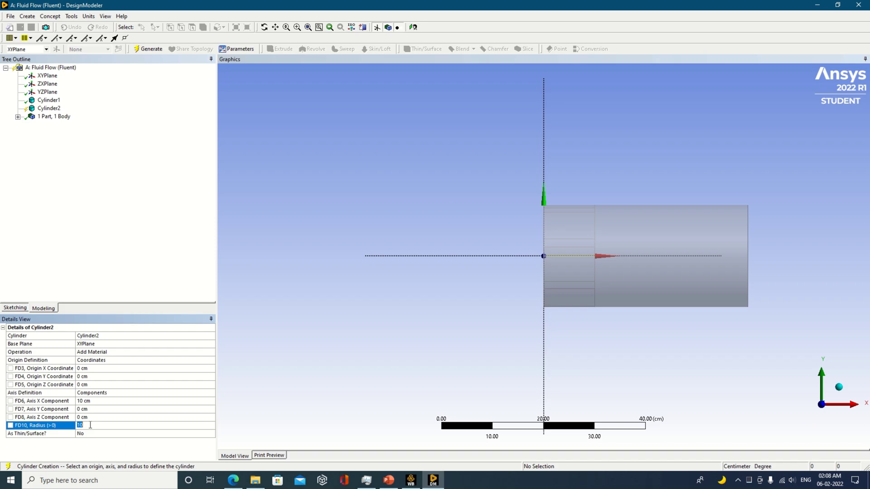
{"action": "type", "text": "5"}
{"action": "key", "text": "Return"}
{"action": "left_click", "coordinate": [116, 401]}
{"action": "type", "text": "-30"}
{"action": "key", "text": "Return"}
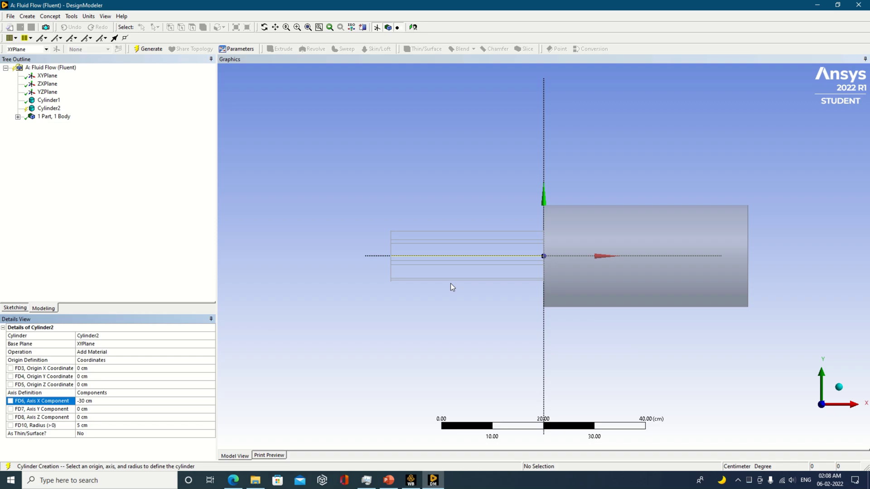
Set the second cylinder's axis X component to -40 cm and its operation to Add Frozen, and generate the body.
{"action": "left_click", "coordinate": [110, 401]}
{"action": "type", "text": "-40"}
{"action": "key", "text": "Return"}
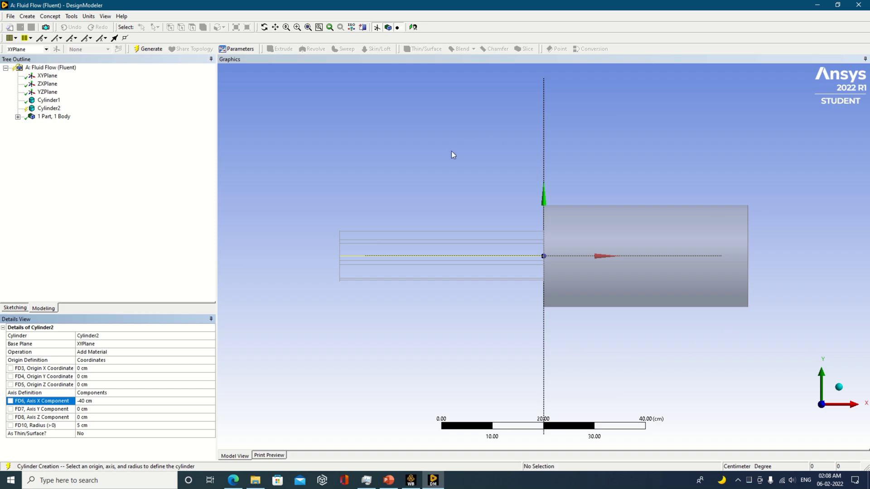
{"action": "left_click", "coordinate": [212, 352]}
{"action": "left_click", "coordinate": [213, 353]}
{"action": "left_click", "coordinate": [181, 364]}
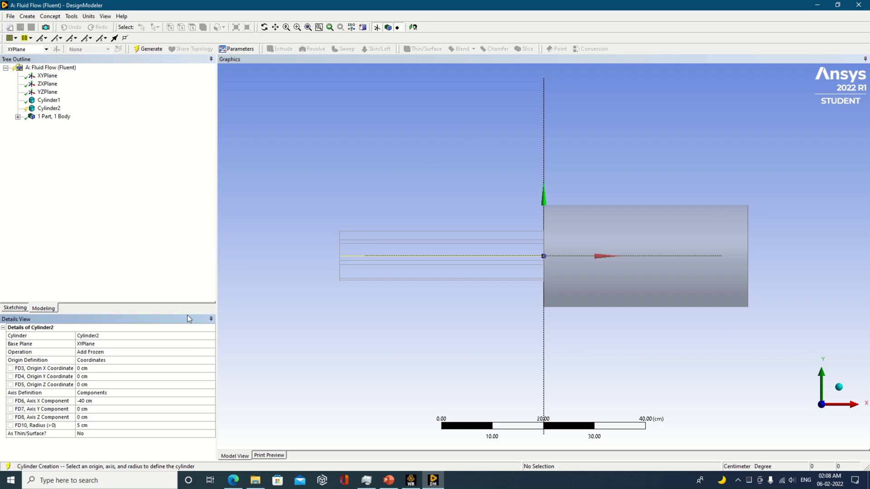
{"action": "left_click", "coordinate": [155, 50]}
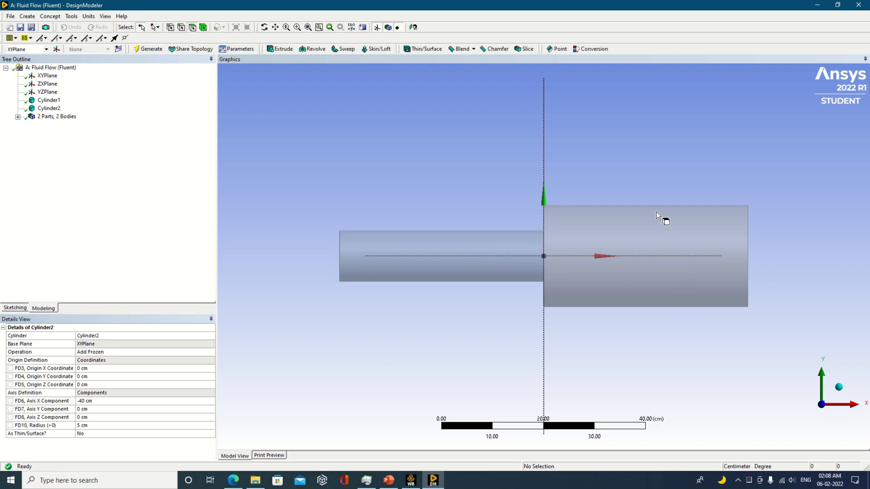
Unite the large and small cylinder bodies into one with a Boolean operation and generate it.
{"action": "left_click", "coordinate": [18, 117]}
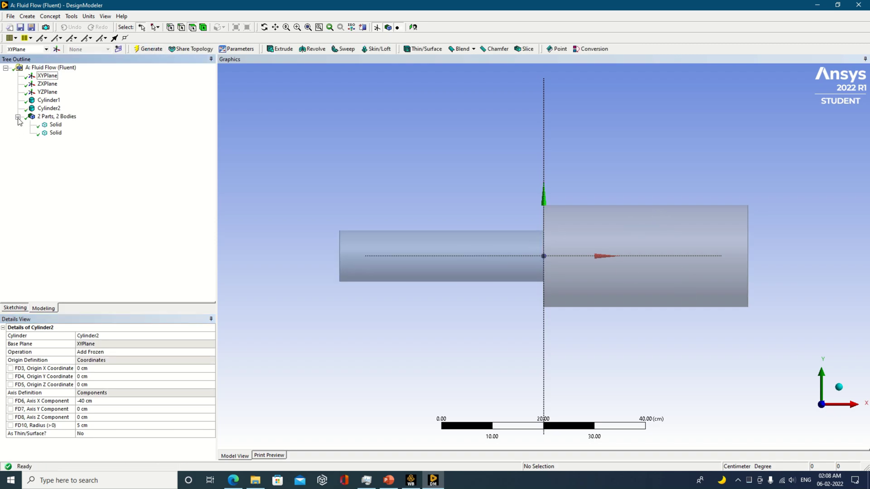
{"action": "left_click", "coordinate": [55, 125]}
{"action": "left_click", "coordinate": [56, 133]}
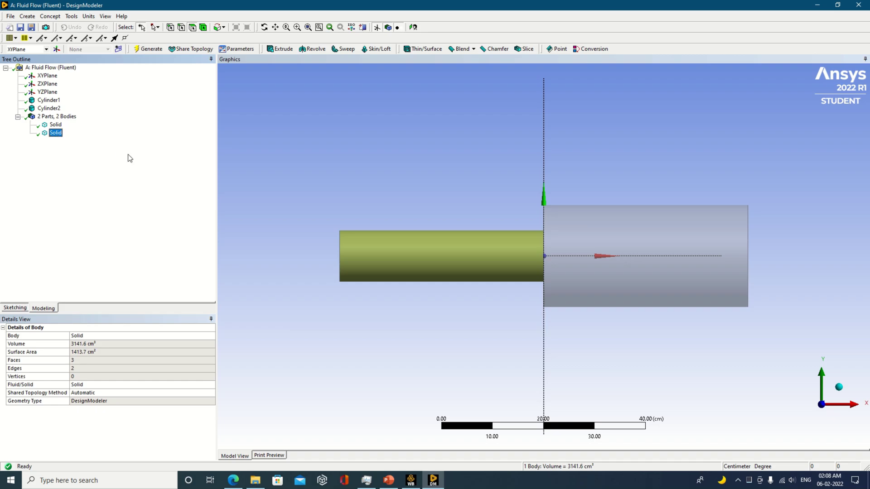
{"action": "left_click", "coordinate": [323, 154]}
{"action": "left_click", "coordinate": [27, 15]}
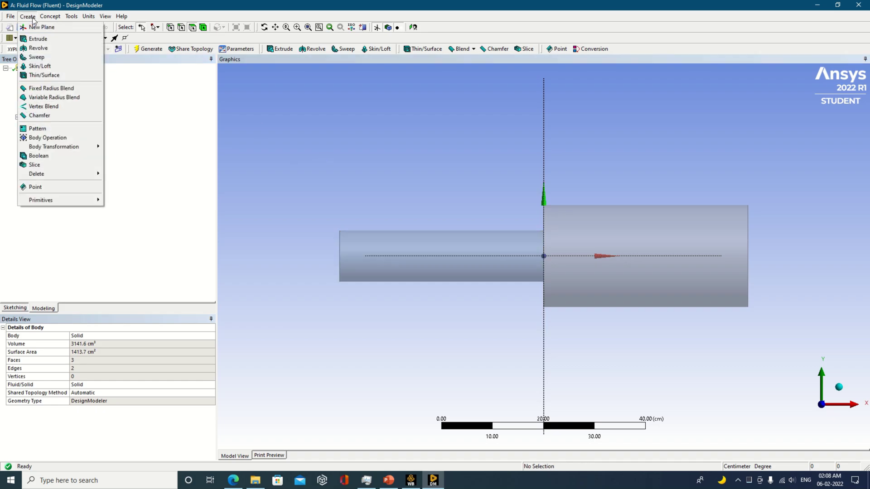
{"action": "left_click", "coordinate": [67, 158]}
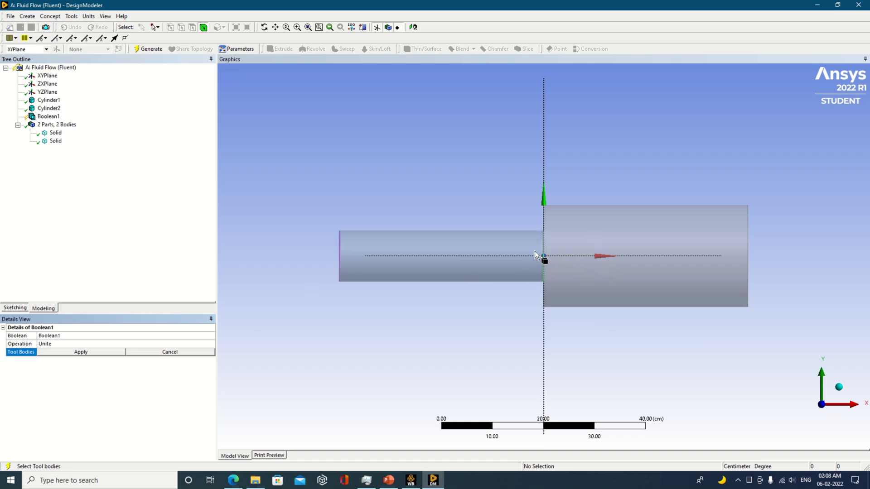
{"action": "left_click", "coordinate": [582, 225]}
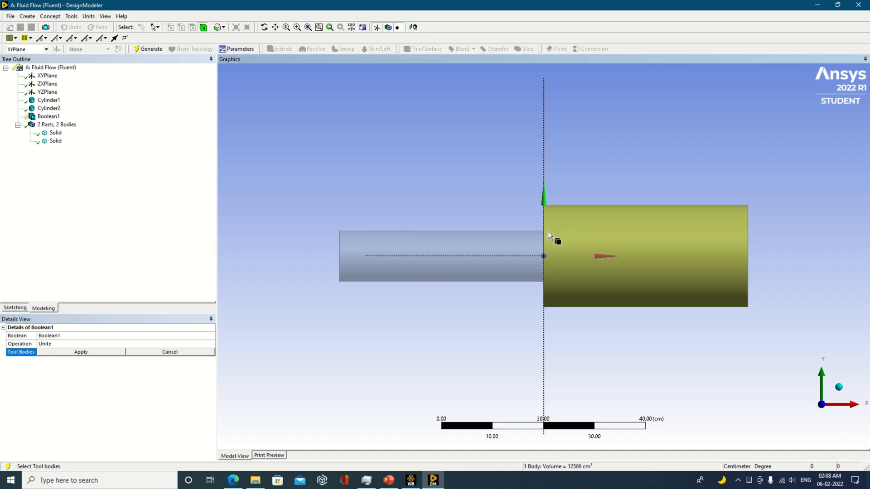
{"action": "left_click", "coordinate": [528, 236], "text": "ctrl"}
{"action": "left_click", "coordinate": [103, 352]}
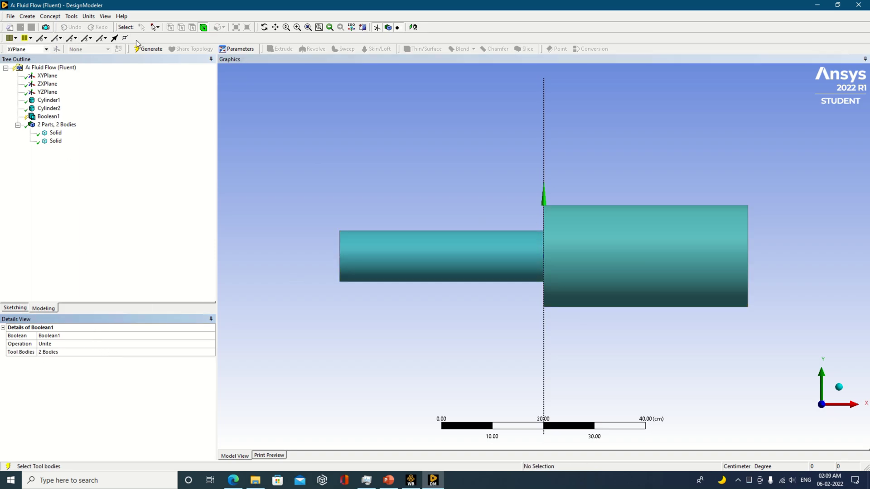
{"action": "left_click", "coordinate": [148, 49]}
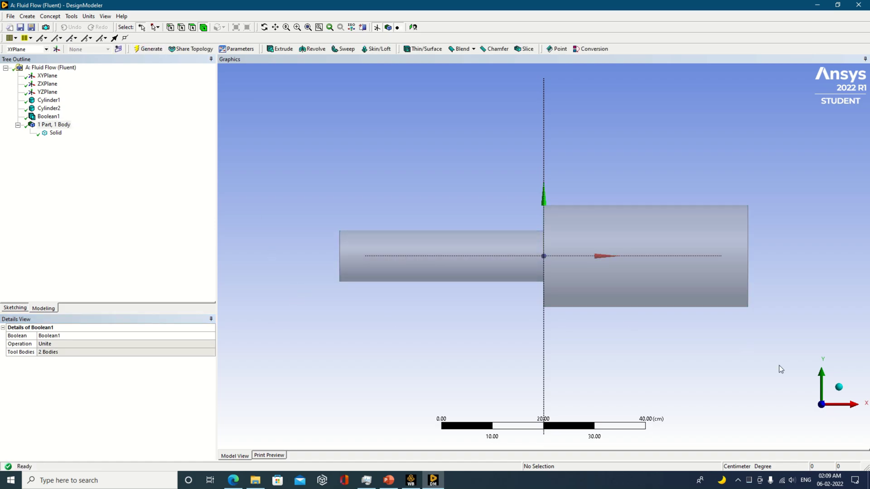
Create a Thin/Surface feature with Faces to Keep, using both outer cylindrical faces and the annular step face.
{"action": "left_click", "coordinate": [841, 387]}
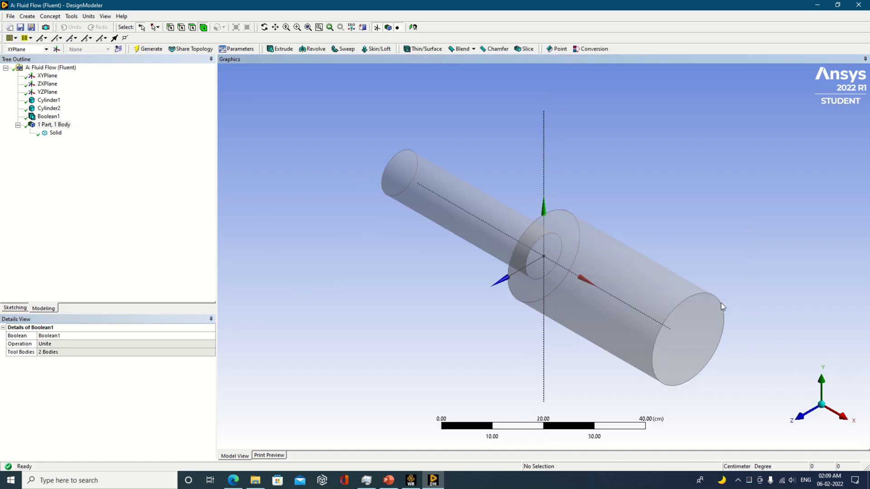
{"action": "left_click", "coordinate": [458, 233]}
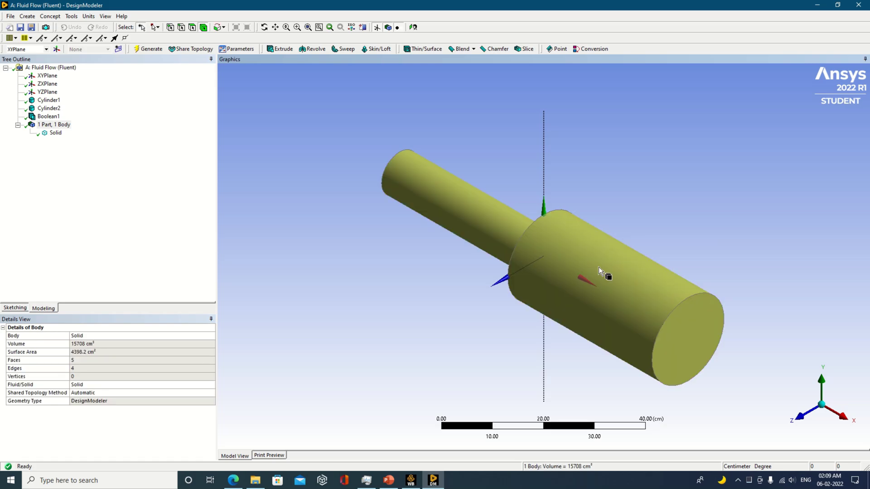
{"action": "left_click", "coordinate": [798, 302]}
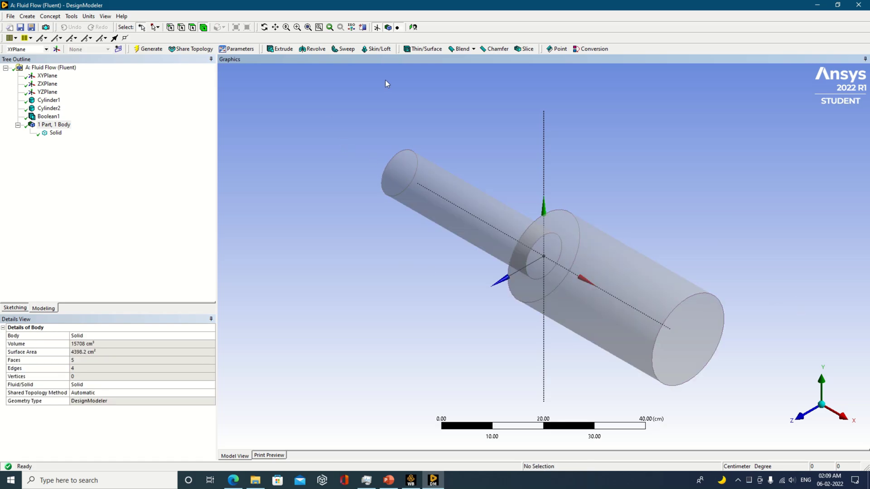
{"action": "left_click", "coordinate": [415, 50]}
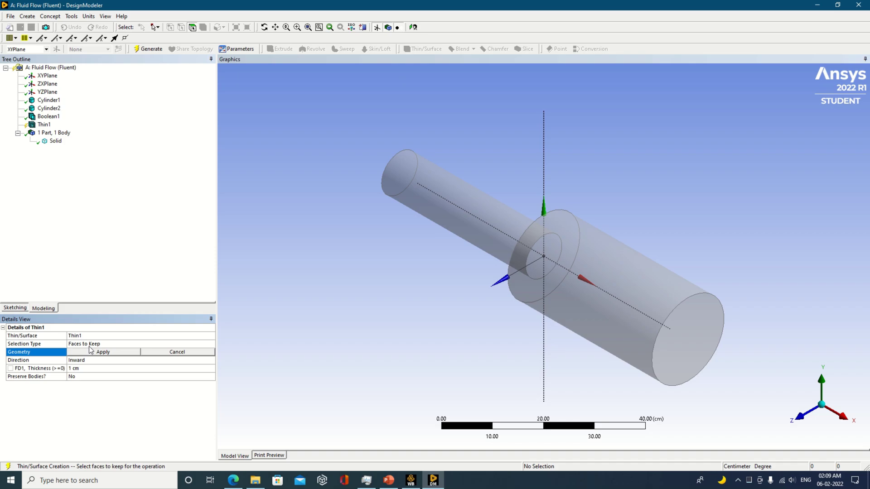
{"action": "left_click", "coordinate": [459, 190]}
{"action": "left_click", "coordinate": [583, 292], "text": "ctrl"}
{"action": "middle_click_drag", "start_coordinate": [518, 275], "coordinate": [543, 365]}
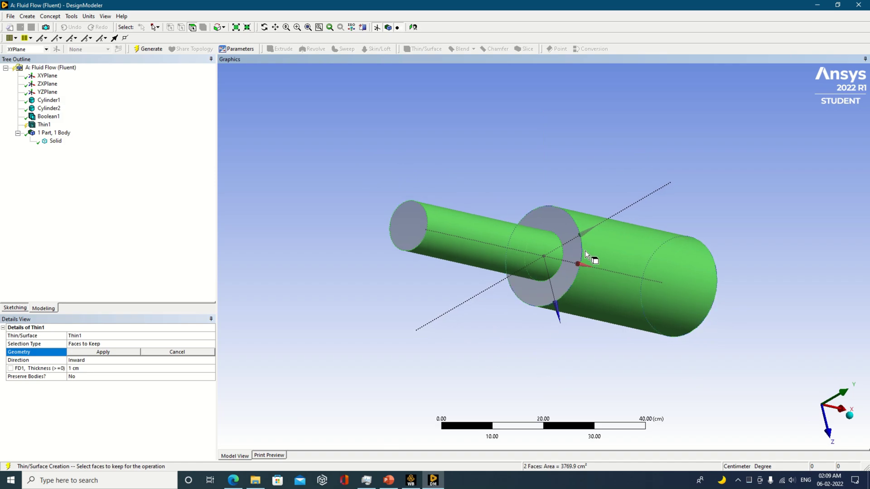
{"action": "left_click", "coordinate": [574, 246], "text": "ctrl"}
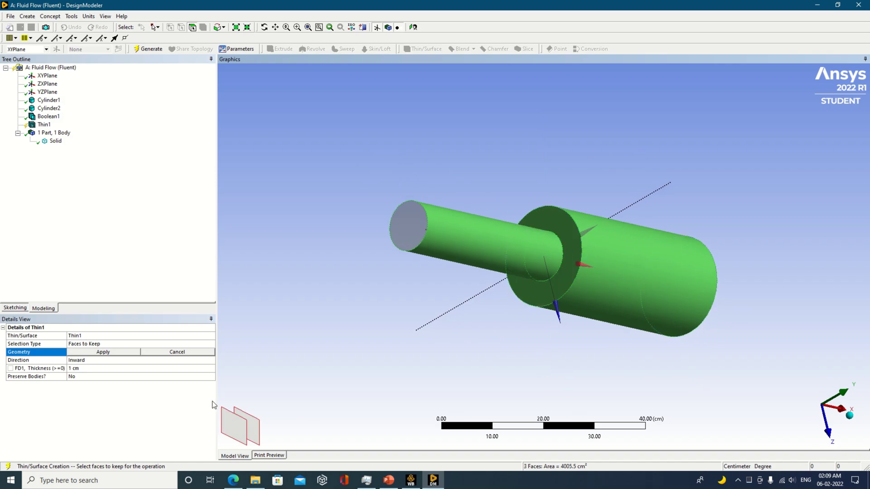
{"action": "left_click", "coordinate": [119, 352]}
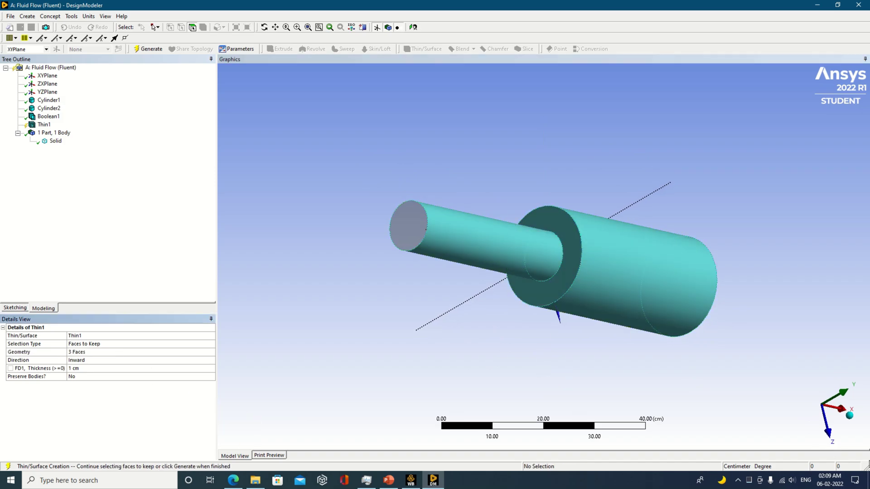
Set the thin feature's wall thickness to 0.5 cm and generate the hollow pipe.
{"action": "left_click", "coordinate": [848, 416]}
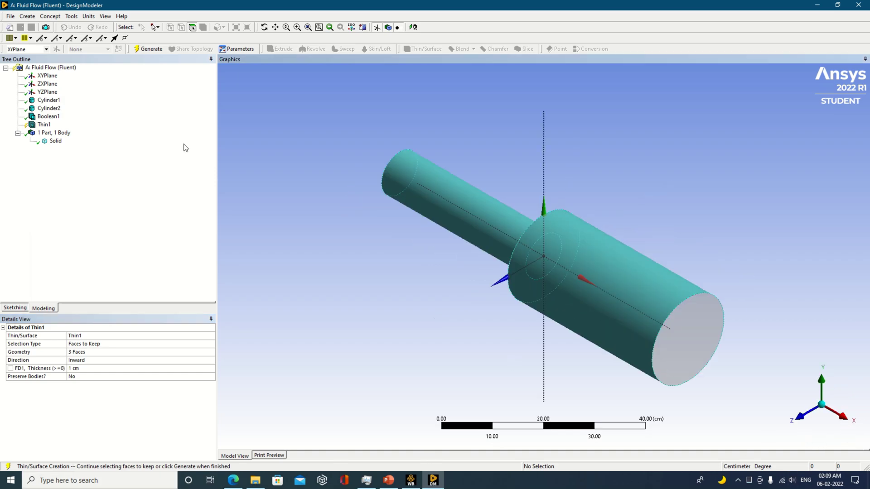
{"action": "left_click", "coordinate": [107, 368]}
{"action": "type", "text": "0.5"}
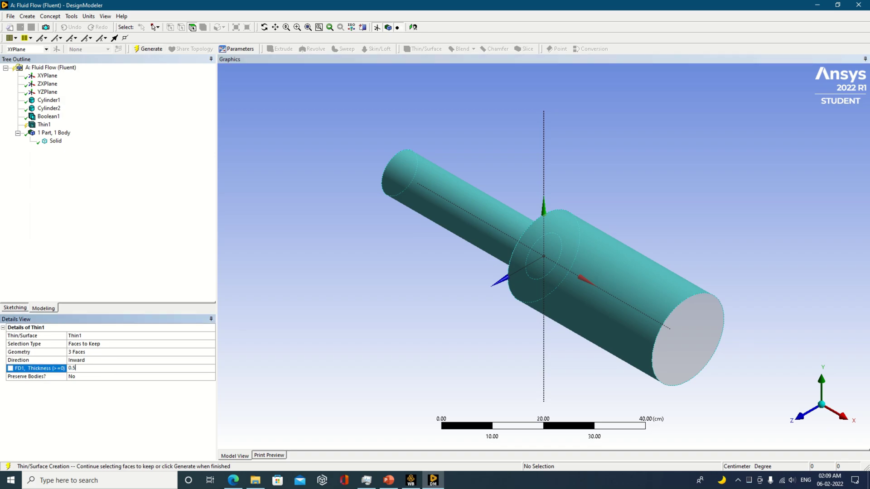
{"action": "left_click", "coordinate": [151, 49]}
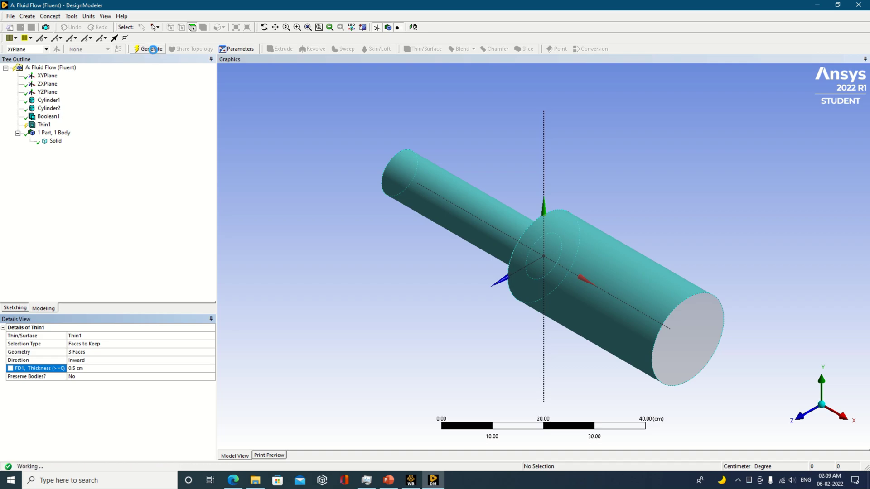
{"action": "left_click", "coordinate": [798, 419]}
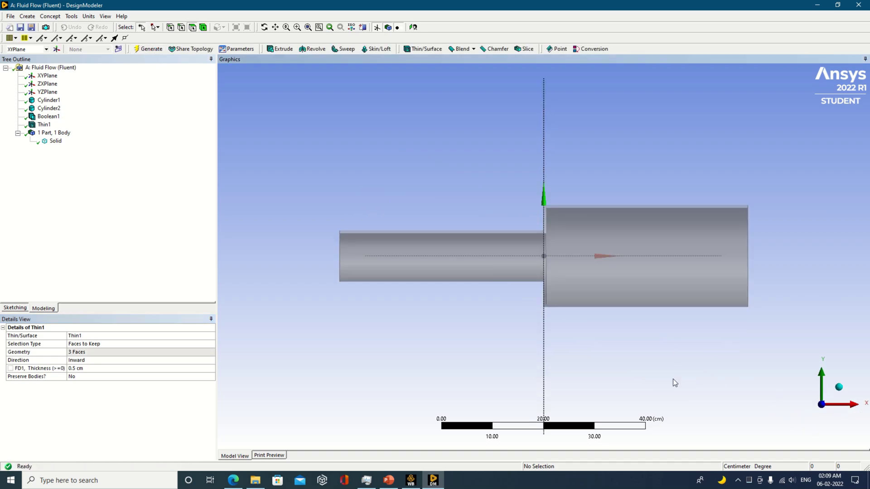
{"action": "left_click", "coordinate": [838, 388]}
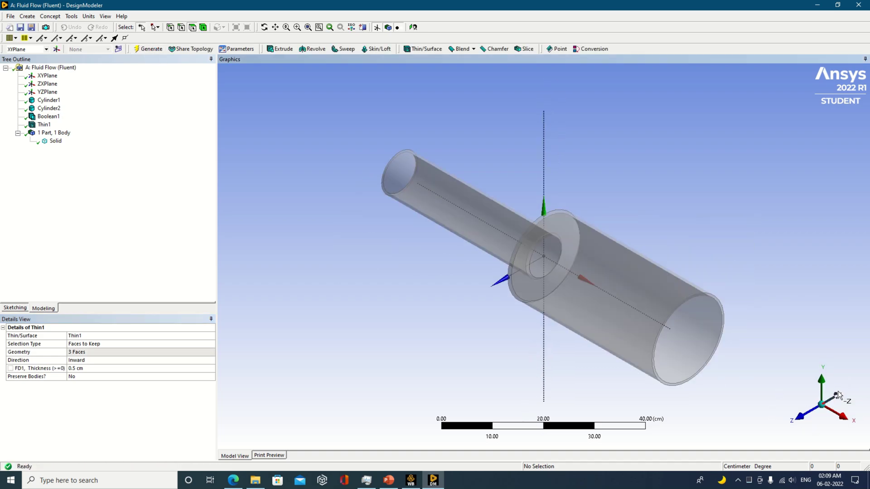
{"action": "middle_click_drag", "start_coordinate": [753, 373], "coordinate": [661, 372]}
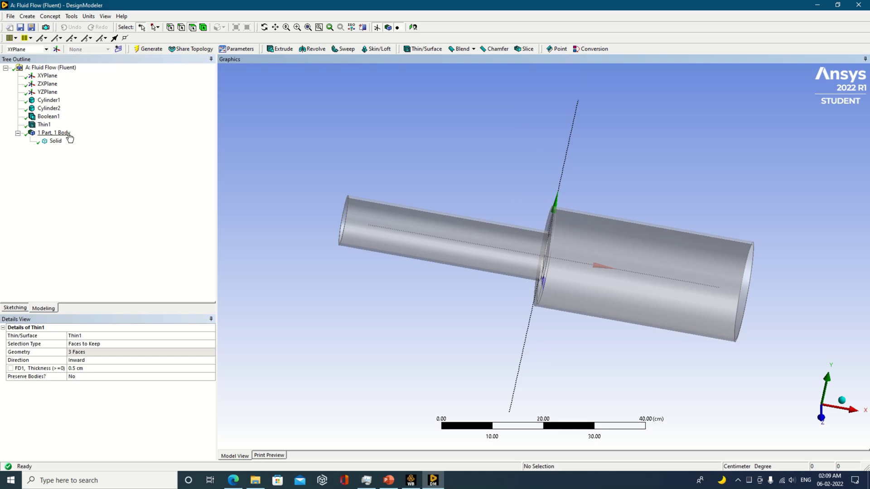
Fill the pipe's interior By Cavity, using both inner cylindrical faces and the inner annular step face, and generate it.
{"action": "left_click", "coordinate": [77, 18]}
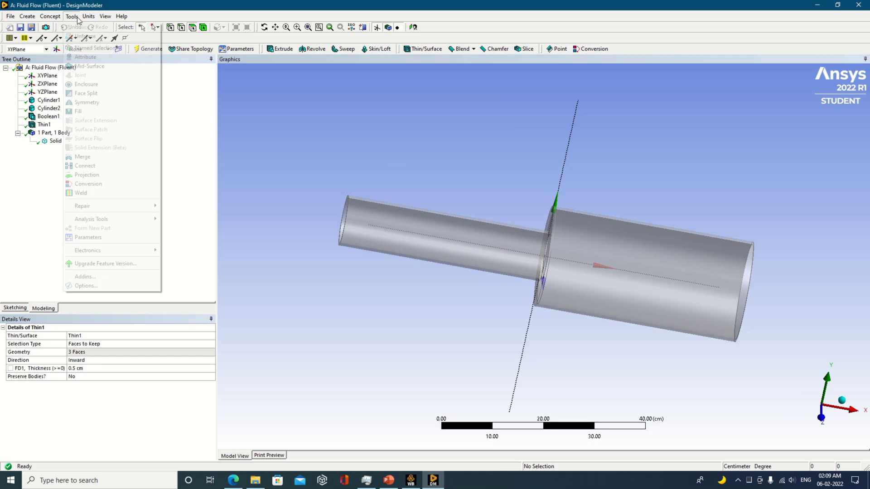
{"action": "left_click", "coordinate": [101, 113]}
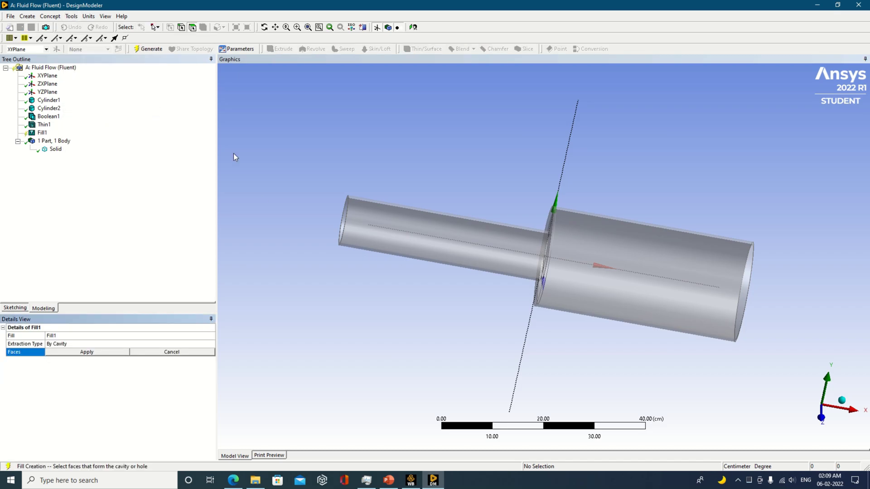
{"action": "middle_click_drag", "start_coordinate": [562, 332], "coordinate": [409, 318]}
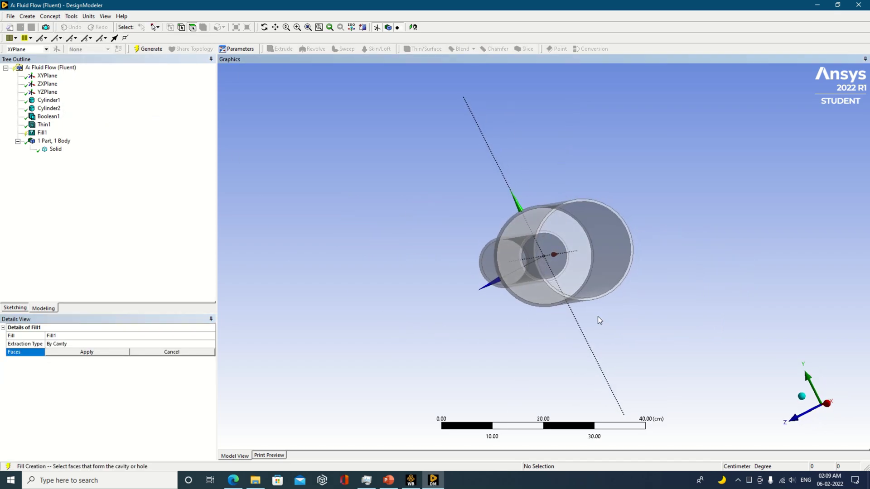
{"action": "left_click", "coordinate": [616, 232]}
{"action": "left_click", "coordinate": [583, 243], "text": "ctrl"}
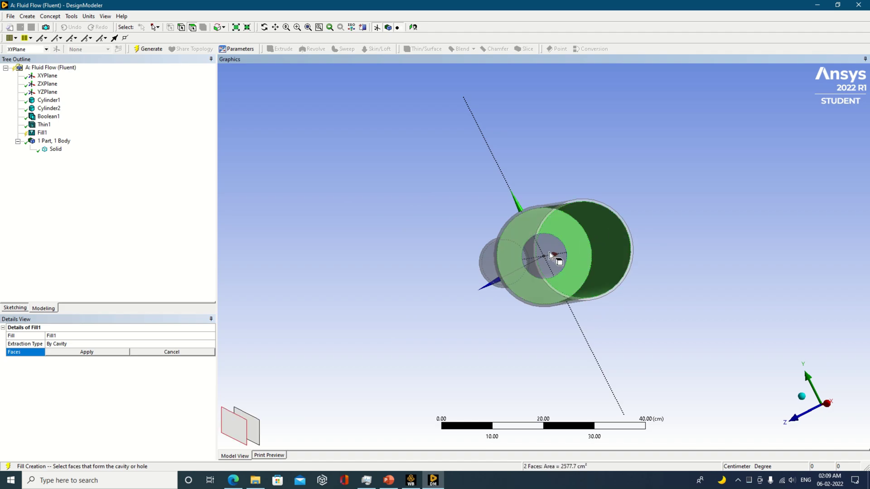
{"action": "left_click", "coordinate": [552, 260], "text": "ctrl"}
{"action": "middle_click_drag", "start_coordinate": [389, 331], "coordinate": [651, 326]}
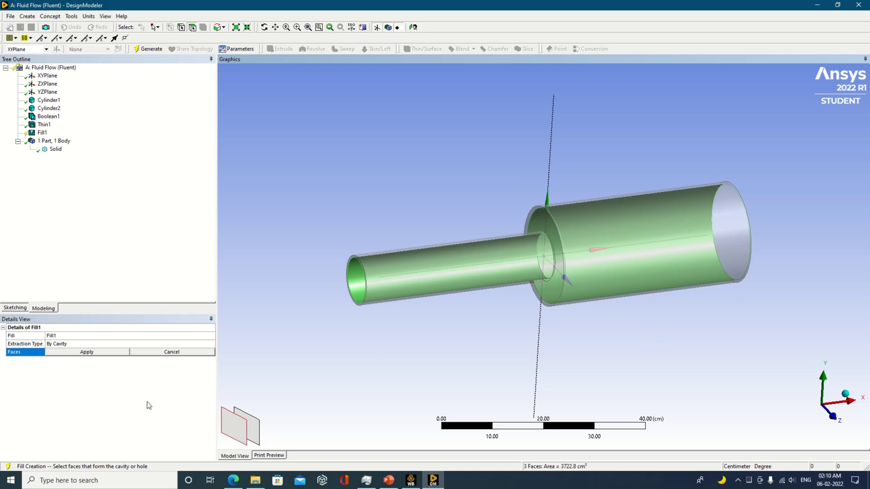
{"action": "left_click", "coordinate": [87, 352]}
{"action": "right_click", "coordinate": [105, 390]}
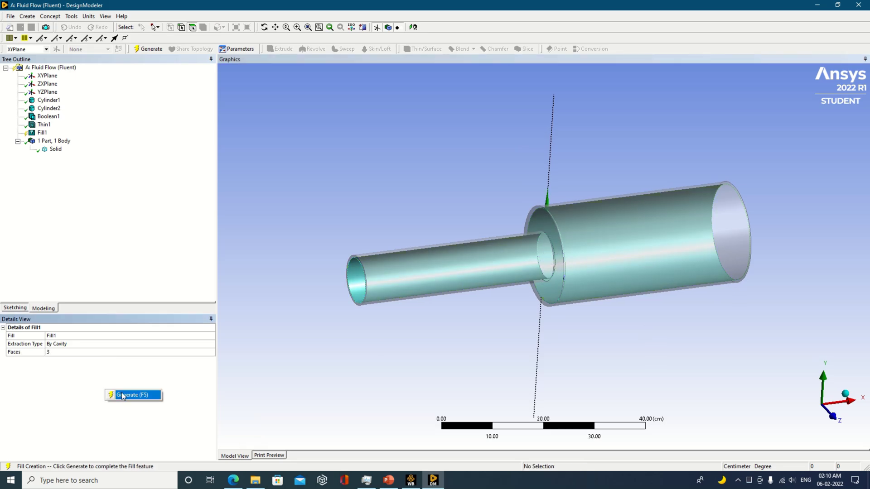
{"action": "left_click", "coordinate": [126, 394]}
Rename the filled fluid body inside the pipe as Water.
{"action": "left_click", "coordinate": [54, 158]}
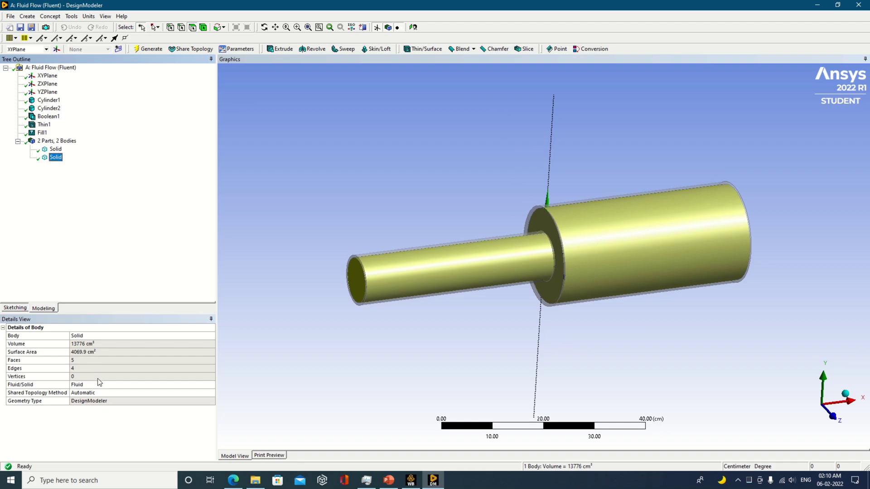
{"action": "right_click", "coordinate": [57, 159]}
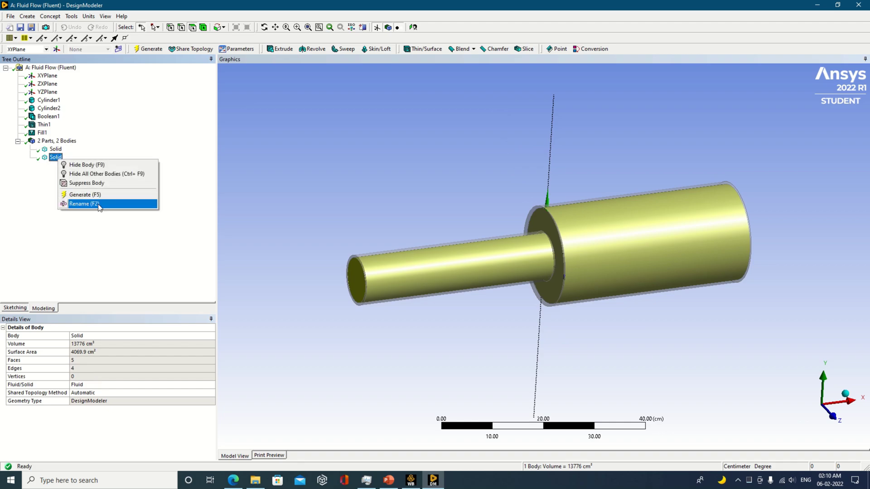
{"action": "left_click", "coordinate": [98, 203]}
{"action": "type", "text": "Water"}
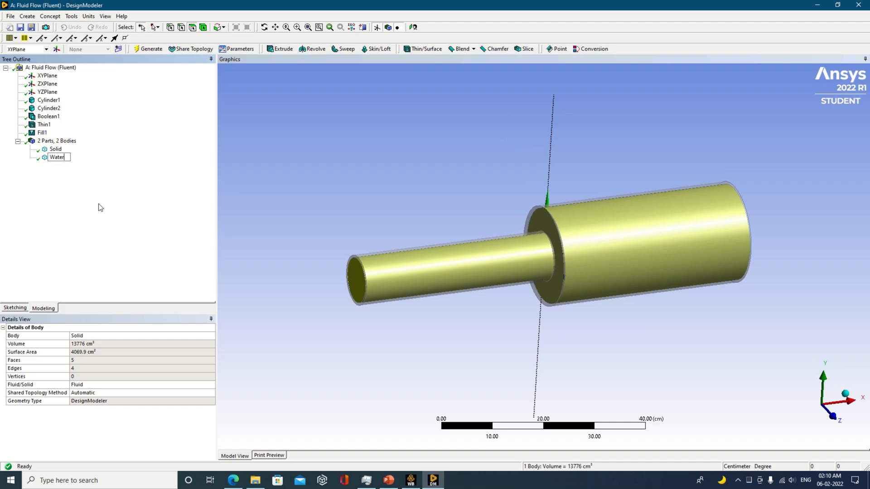
{"action": "key", "text": "Return"}
Rename the hollow solid body as Pipe Wall.
{"action": "left_click", "coordinate": [55, 150]}
{"action": "right_click", "coordinate": [55, 150]}
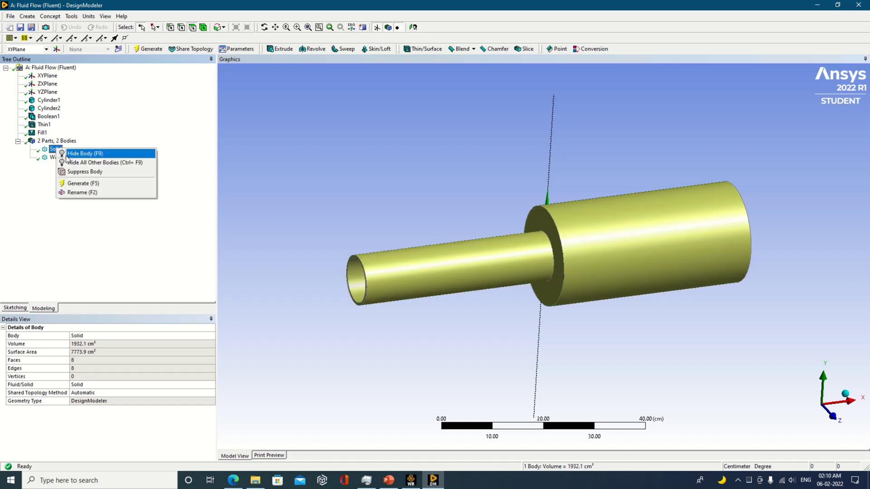
{"action": "left_click", "coordinate": [104, 192]}
{"action": "type", "text": "Wall"}
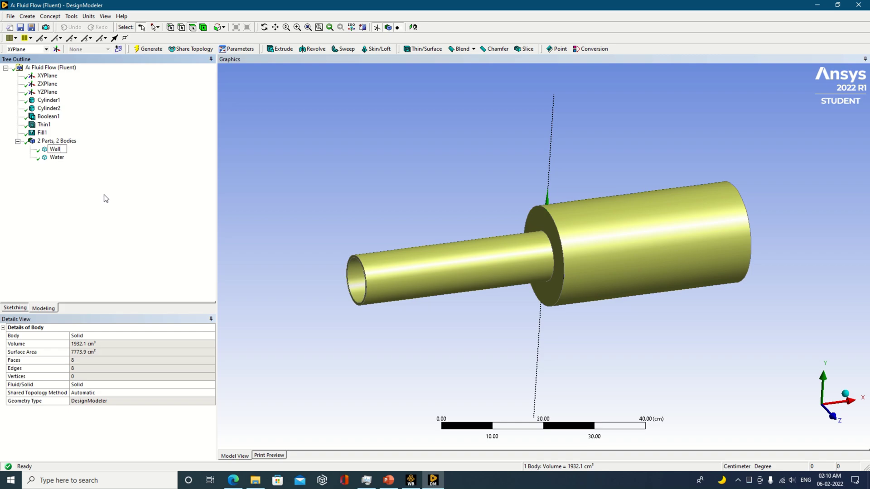
{"action": "key", "text": "BackSpace"}
{"action": "key", "text": "BackSpace"}
{"action": "key", "text": "BackSpace"}
{"action": "type", "text": "Pipe Wall"}
{"action": "key", "text": "Return"}
{"action": "left_click", "coordinate": [56, 157]}
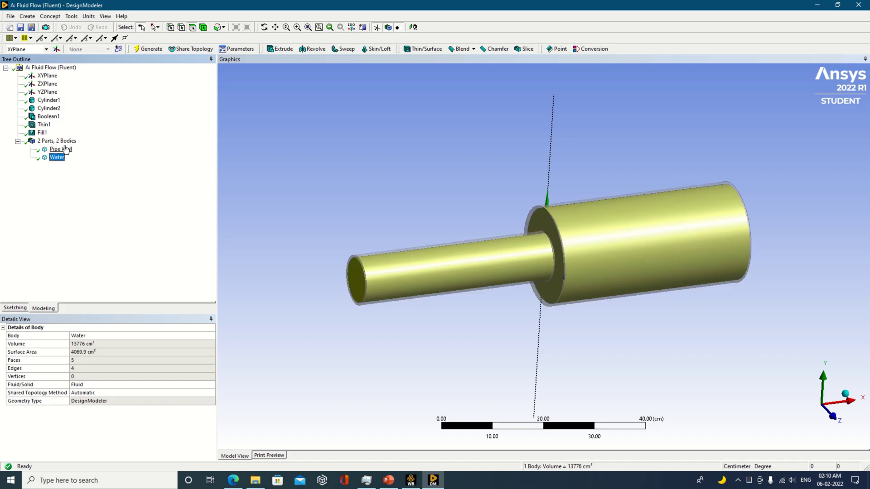
Select the Pipe Wall body, switch to Workbench and open the Fluid Flow (Fluent) system's Mesh cell for editing in Meshing.
{"action": "left_click", "coordinate": [63, 149]}
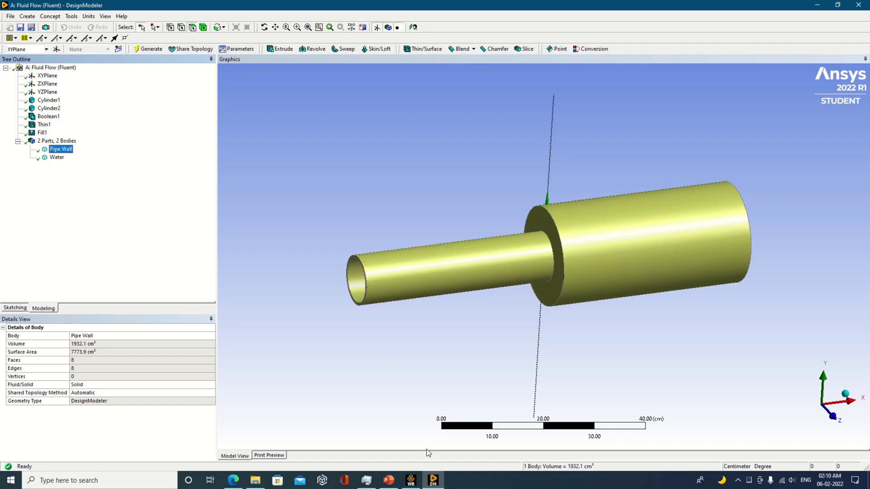
{"action": "left_click", "coordinate": [410, 480]}
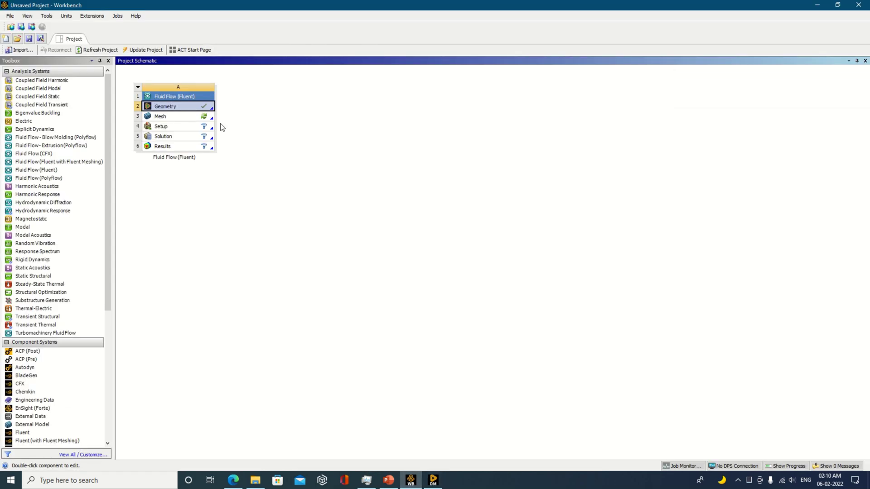
{"action": "right_click", "coordinate": [207, 117]}
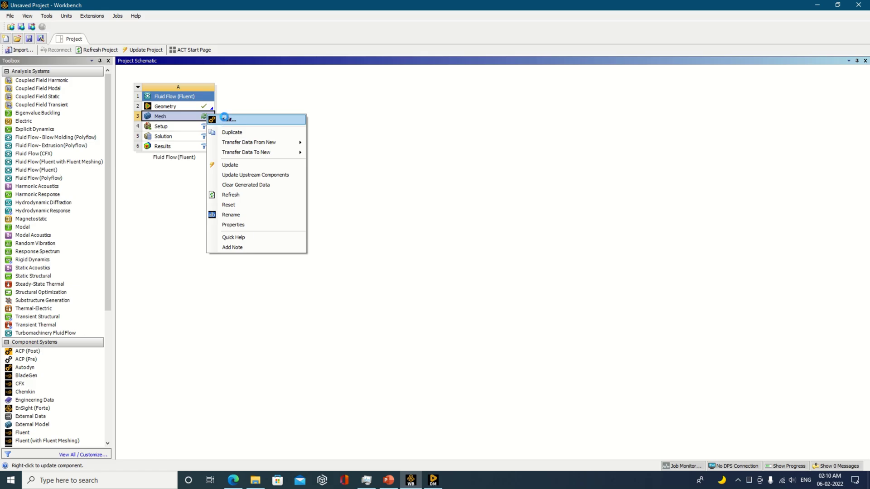
{"action": "left_click", "coordinate": [224, 118]}
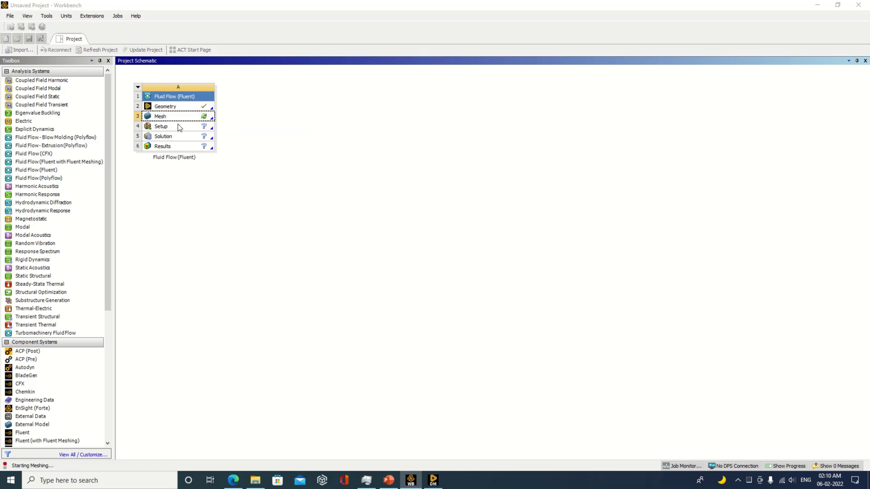
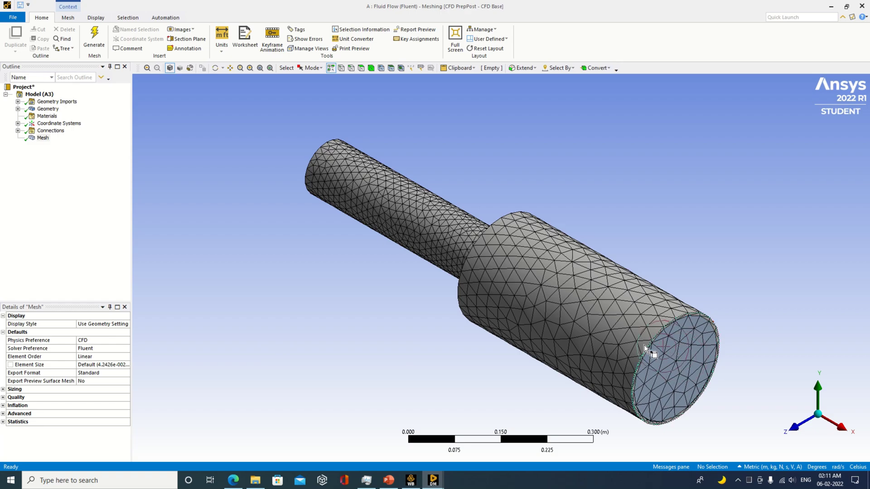
Create a named selection called Inlet on the water's circular end face at the small-diameter end of the pipe.
{"action": "middle_click_drag", "start_coordinate": [359, 350], "coordinate": [417, 431]}
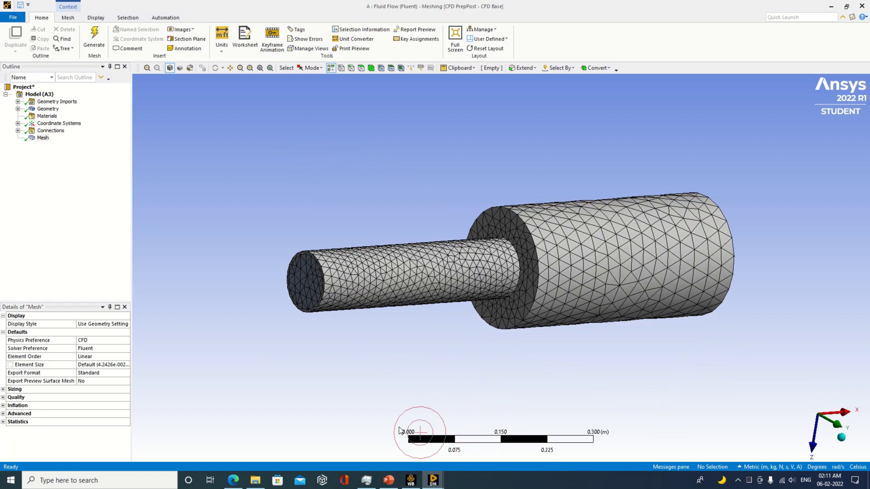
{"action": "left_click", "coordinate": [303, 281]}
{"action": "left_click", "coordinate": [287, 194]}
{"action": "left_click", "coordinate": [294, 289]}
{"action": "right_click", "coordinate": [294, 289]}
{"action": "left_click", "coordinate": [336, 253]}
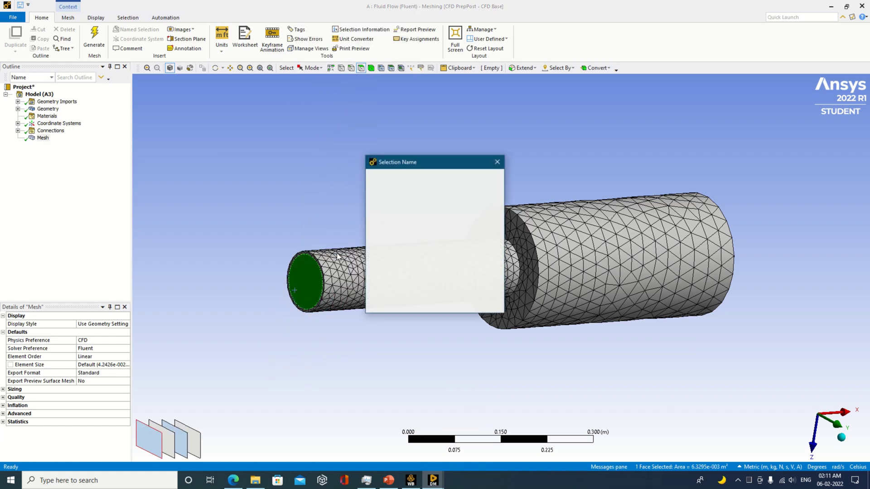
{"action": "key", "text": "BackSpace"}
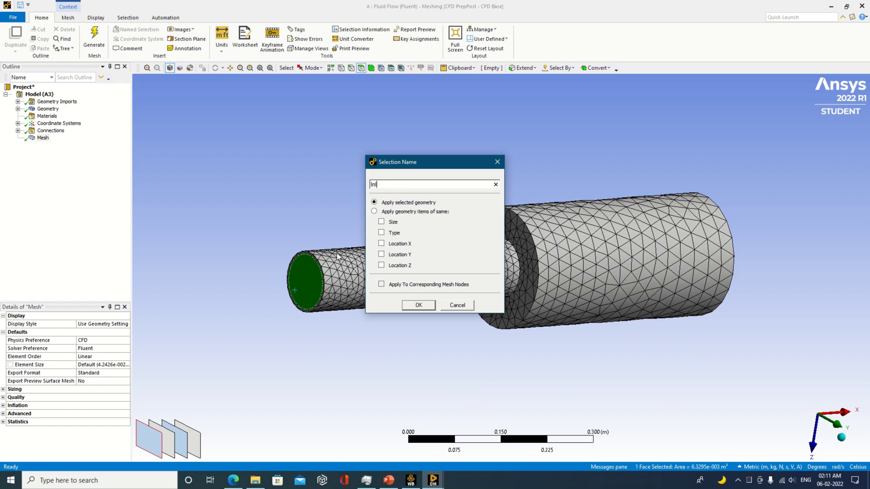
{"action": "key", "text": "Return"}
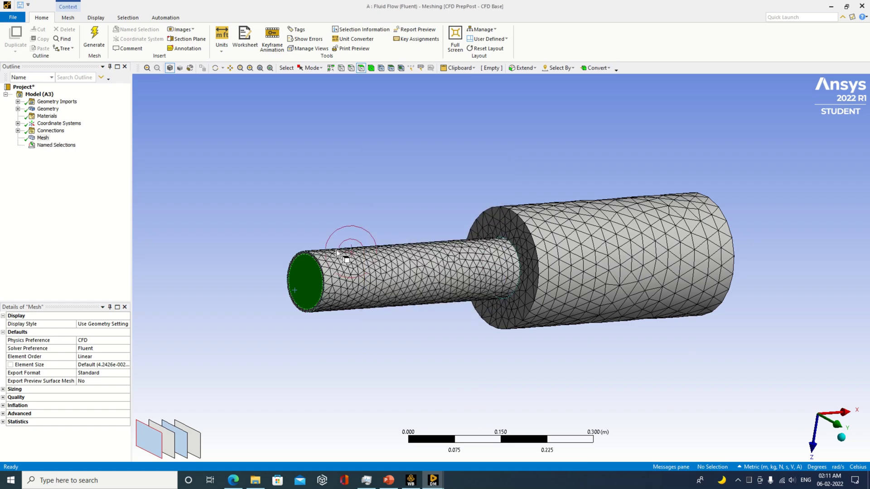
Create a named selection called Outlet on the water's circular end face at the large-diameter end of the pipe.
{"action": "middle_click_drag", "start_coordinate": [781, 268], "coordinate": [687, 260]}
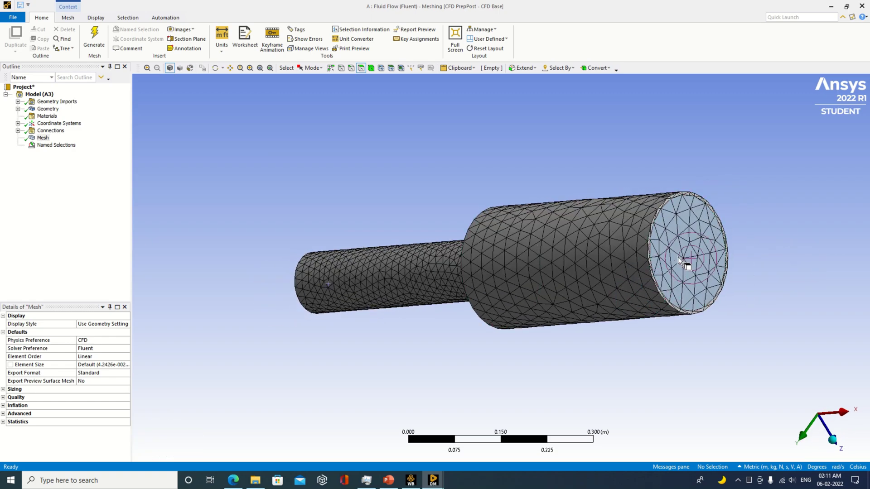
{"action": "left_click", "coordinate": [690, 253]}
{"action": "right_click", "coordinate": [688, 250]}
{"action": "left_click", "coordinate": [729, 227]}
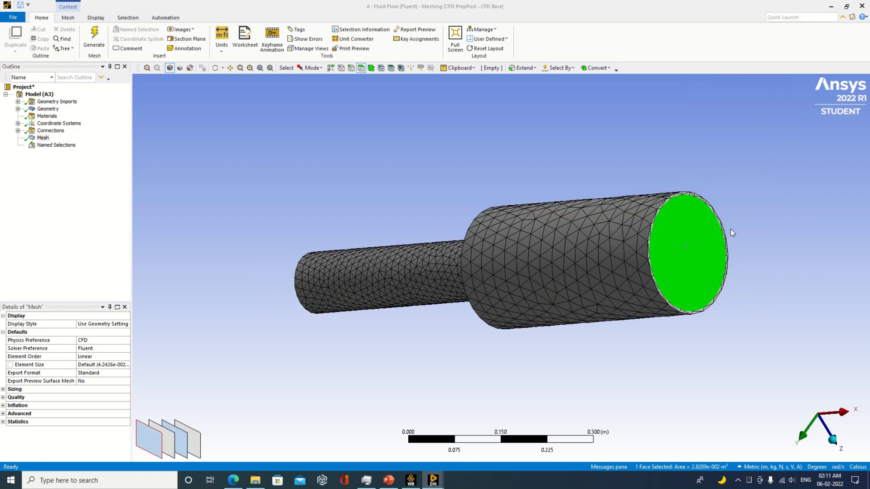
{"action": "type", "text": "Outlet"}
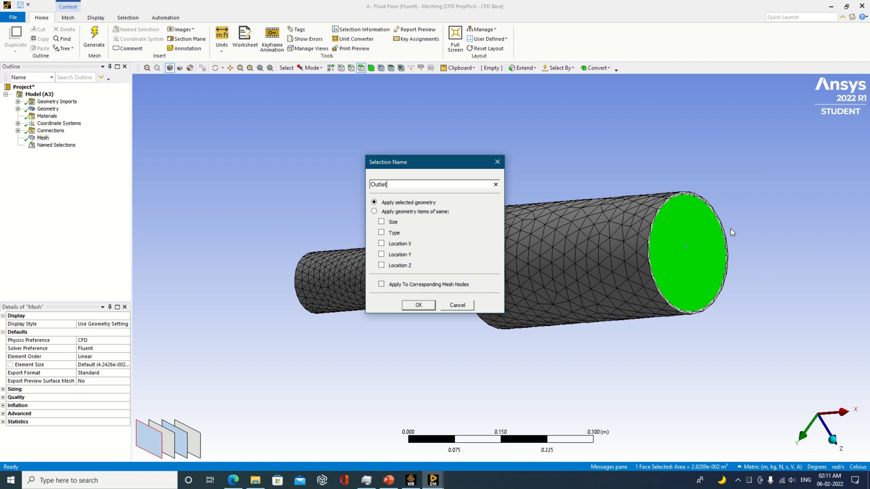
{"action": "key", "text": "Return"}
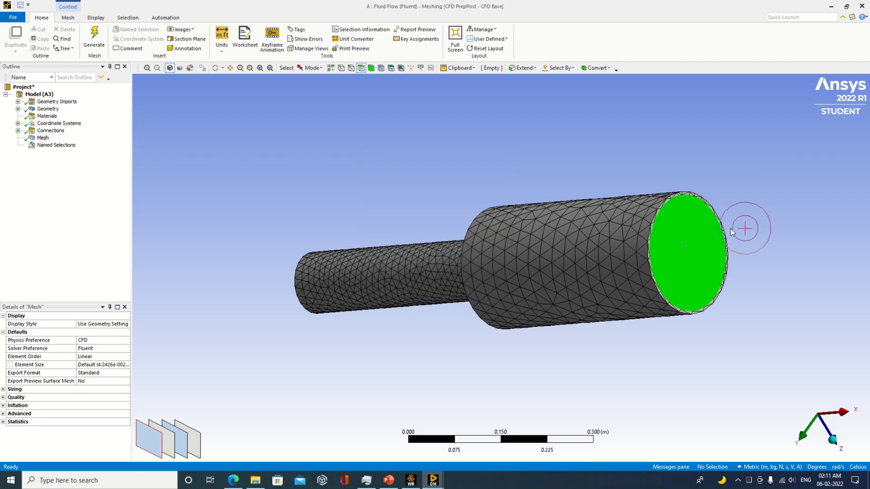
Create a named selection called Pipe Wall Outside from both outer cylindrical faces and the annular step face between them.
{"action": "left_click", "coordinate": [449, 265]}
{"action": "left_click", "coordinate": [551, 259], "text": "ctrl"}
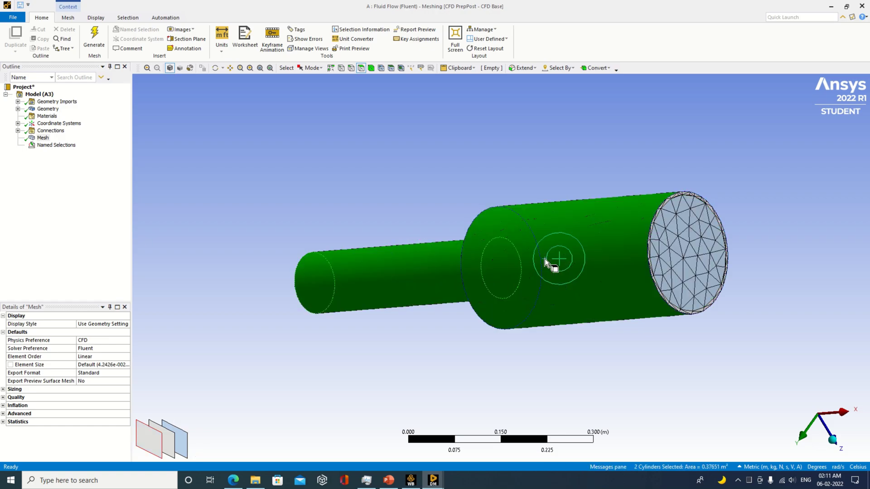
{"action": "middle_click_drag", "start_coordinate": [412, 305], "coordinate": [535, 259]}
{"action": "left_click", "coordinate": [533, 260], "text": "ctrl"}
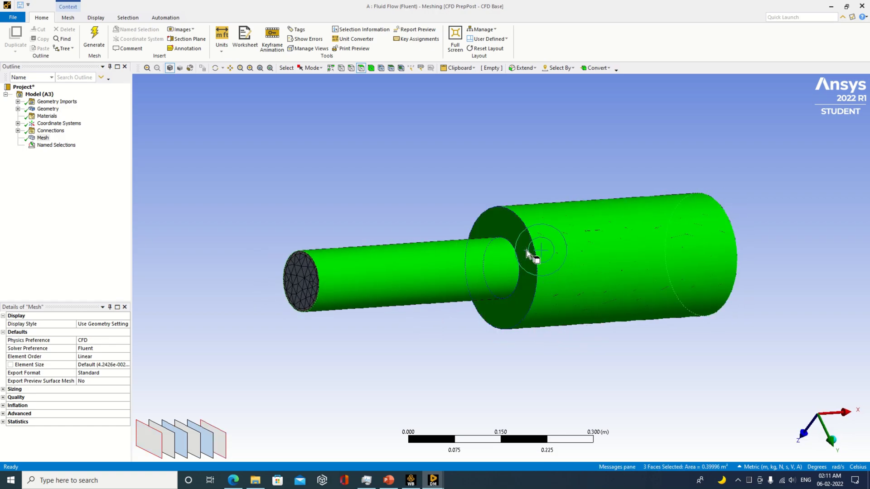
{"action": "right_click", "coordinate": [392, 275]}
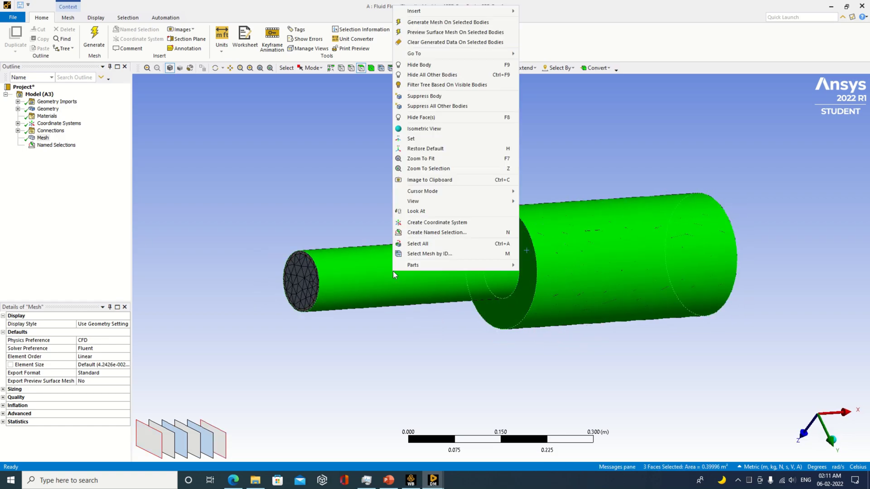
{"action": "left_click", "coordinate": [435, 232]}
{"action": "type", "text": "P"}
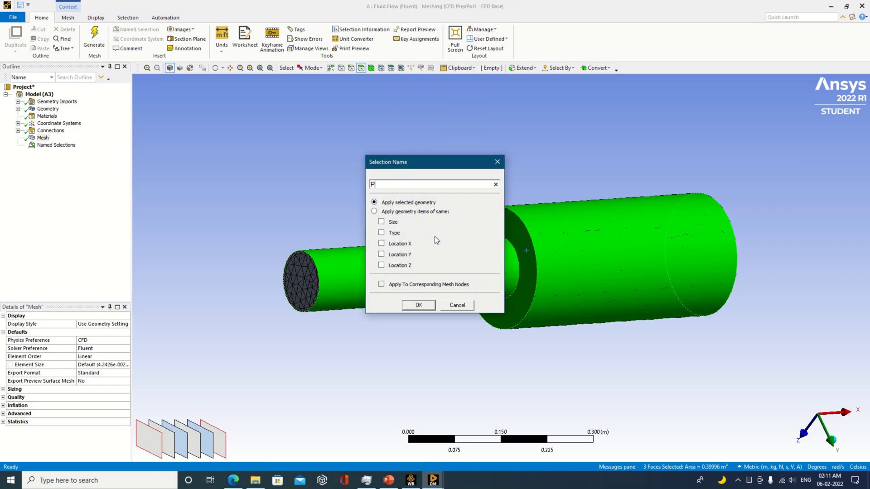
{"action": "type", "text": "ipe W"}
{"action": "type", "text": "all Outside"}
{"action": "left_click", "coordinate": [419, 306]}
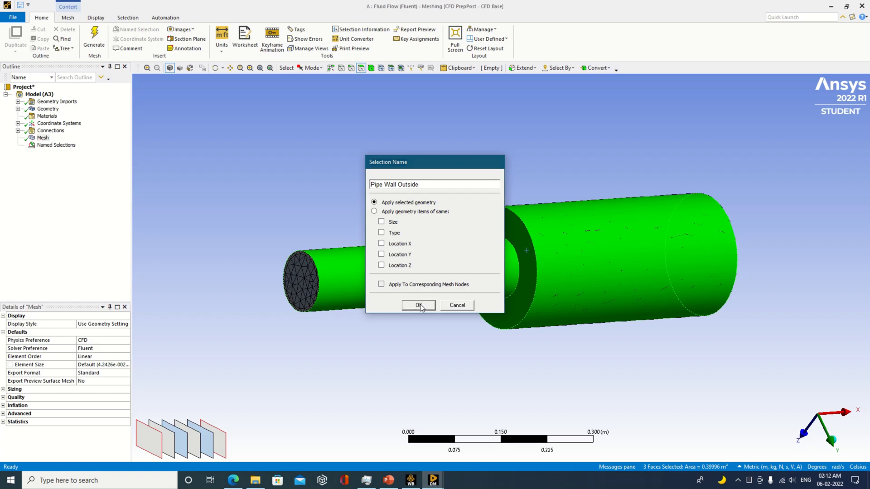
Update the mesh for Fluent, close Meshing and return to the Workbench project.
{"action": "right_click", "coordinate": [39, 141]}
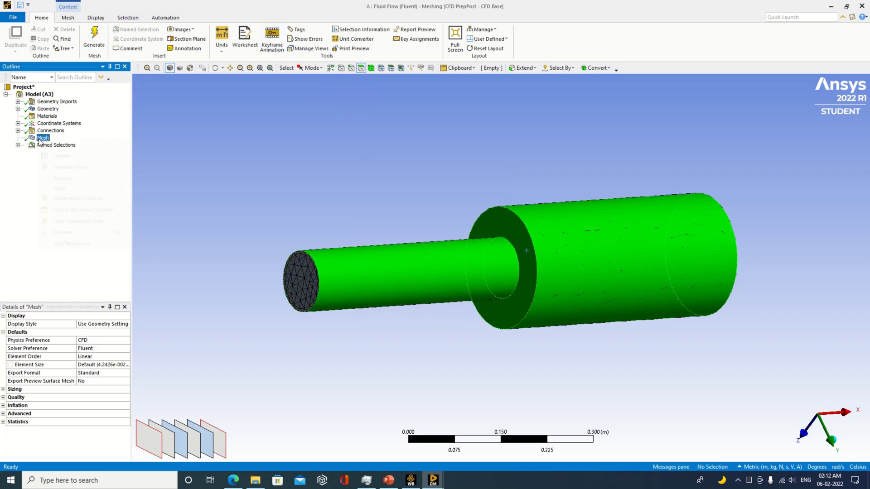
{"action": "left_click", "coordinate": [59, 156]}
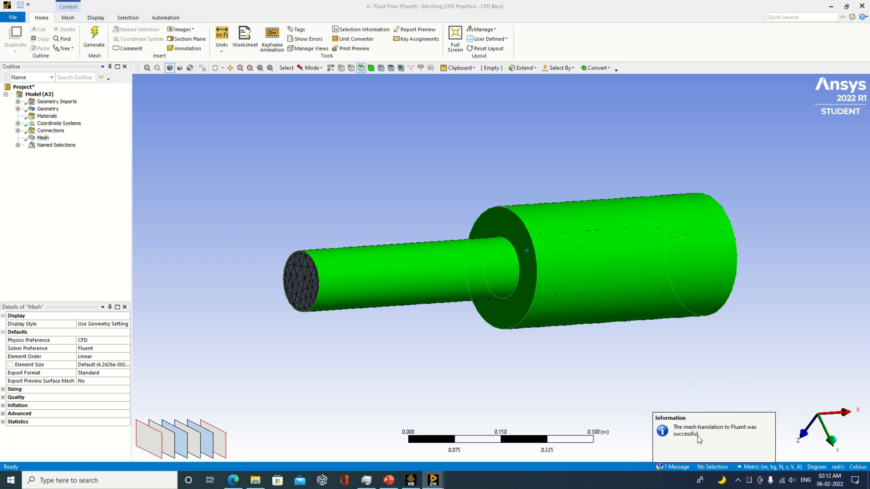
{"action": "left_click", "coordinate": [13, 18]}
{"action": "left_click", "coordinate": [25, 310]}
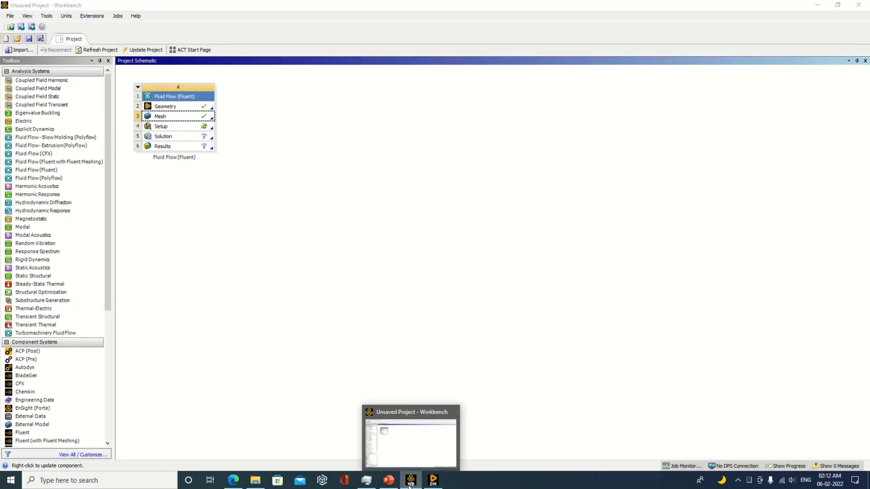
{"action": "left_click", "coordinate": [433, 480]}
{"action": "left_click", "coordinate": [411, 480]}
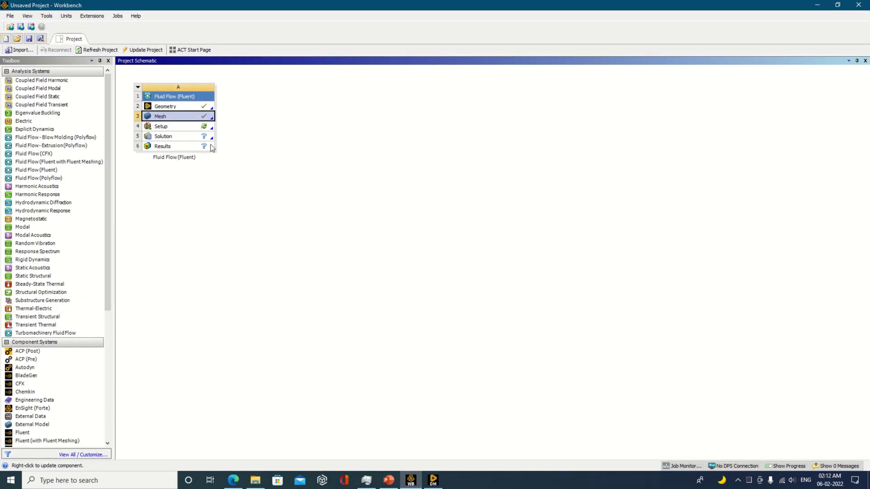
Open the Setup cell, start Fluent in double precision with 4 solver processes and dismiss the hanging node adaption notice.
{"action": "right_click", "coordinate": [206, 131]}
{"action": "left_click", "coordinate": [219, 132]}
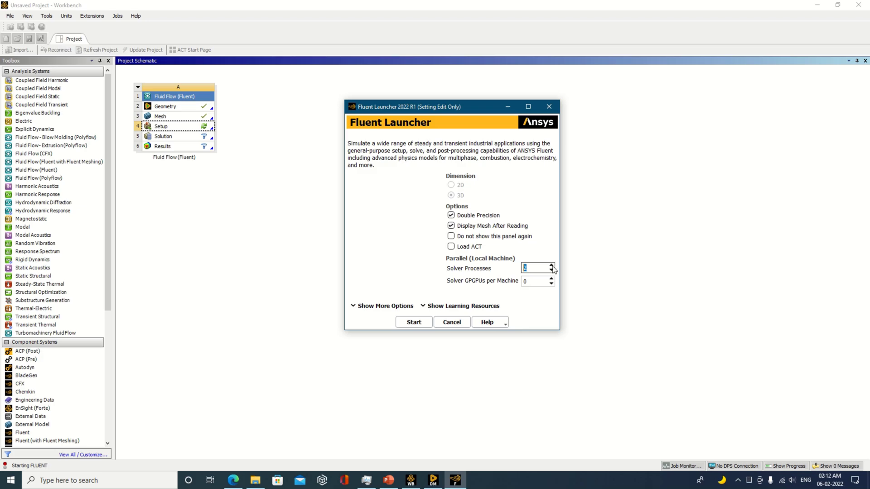
{"action": "left_click", "coordinate": [414, 322]}
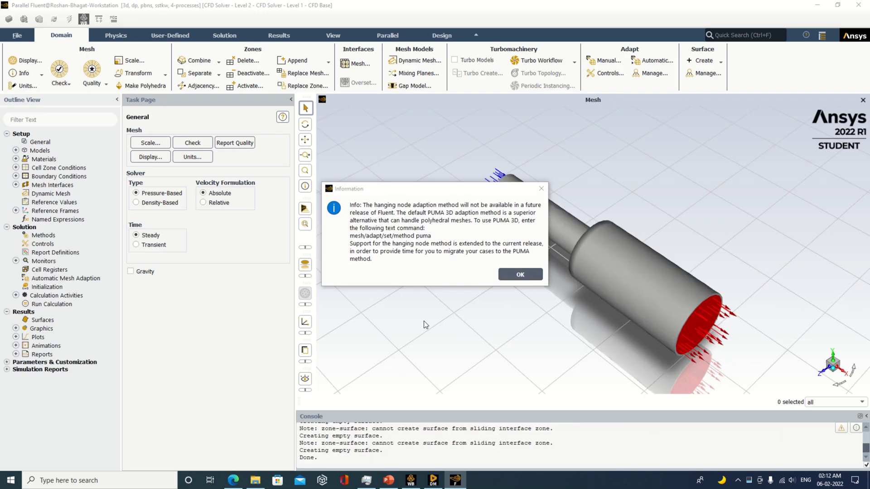
{"action": "left_click", "coordinate": [521, 274]}
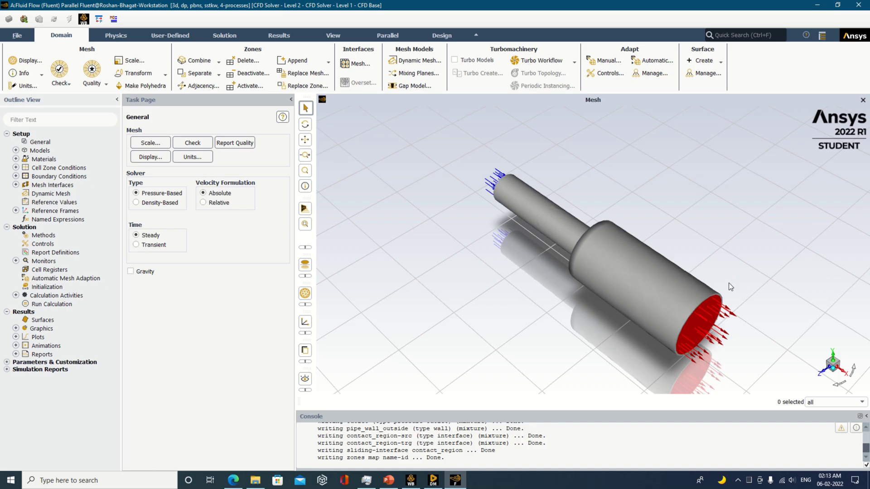
Enable gravity with a Y acceleration of -9.81 m/s² and open the list of physics models.
{"action": "left_click", "coordinate": [147, 273]}
{"action": "left_click", "coordinate": [176, 305]}
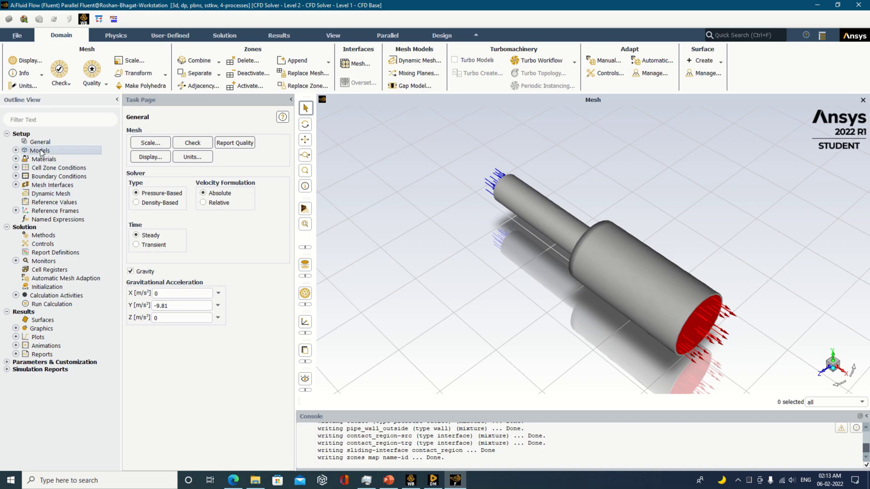
{"action": "double_click", "coordinate": [59, 151]}
{"action": "left_click", "coordinate": [16, 152]}
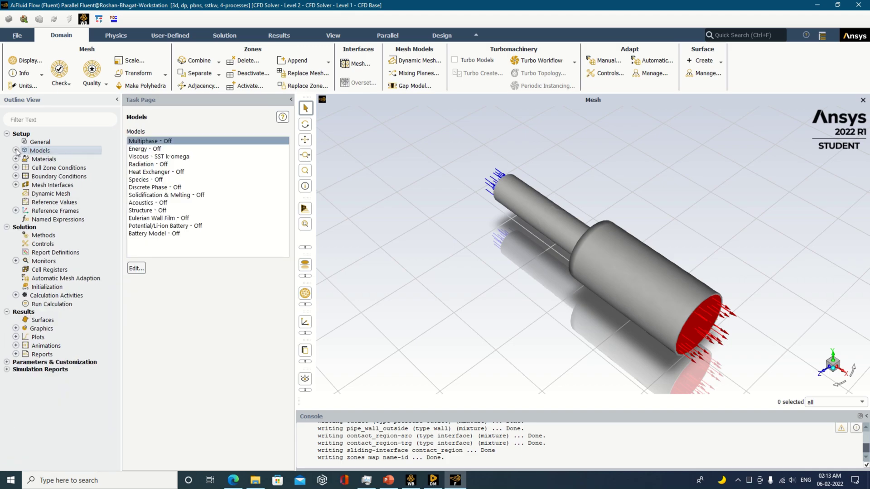
Add water-liquid (h2o<l>) to the case's fluid materials by copying it from the Fluent database.
{"action": "double_click", "coordinate": [78, 160]}
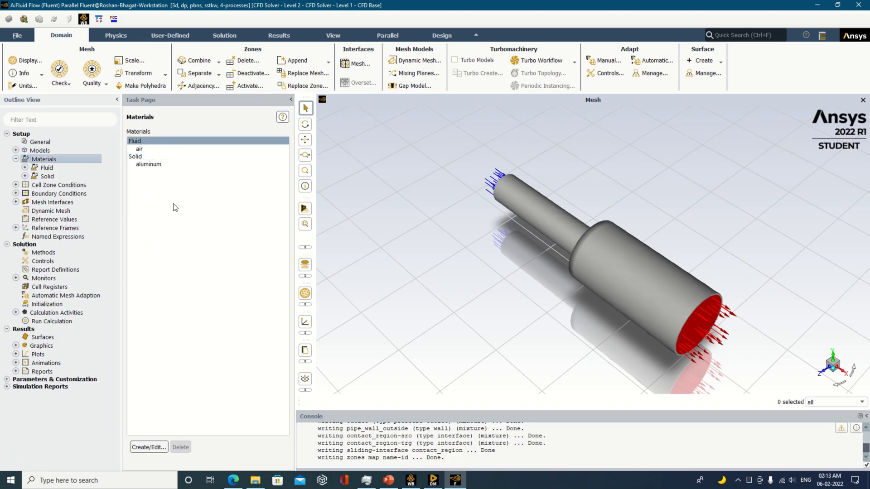
{"action": "left_click", "coordinate": [148, 447]}
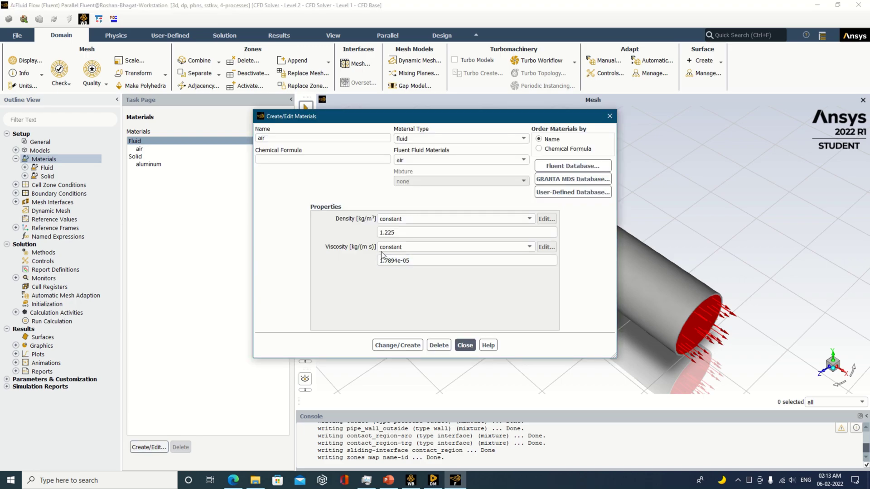
{"action": "left_click_drag", "start_coordinate": [257, 268], "coordinate": [260, 289]}
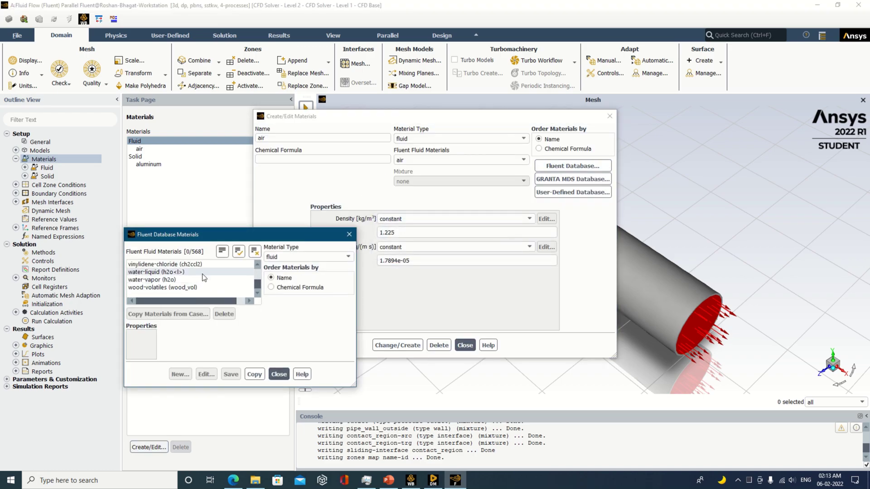
{"action": "left_click", "coordinate": [156, 272]}
{"action": "left_click", "coordinate": [455, 346]}
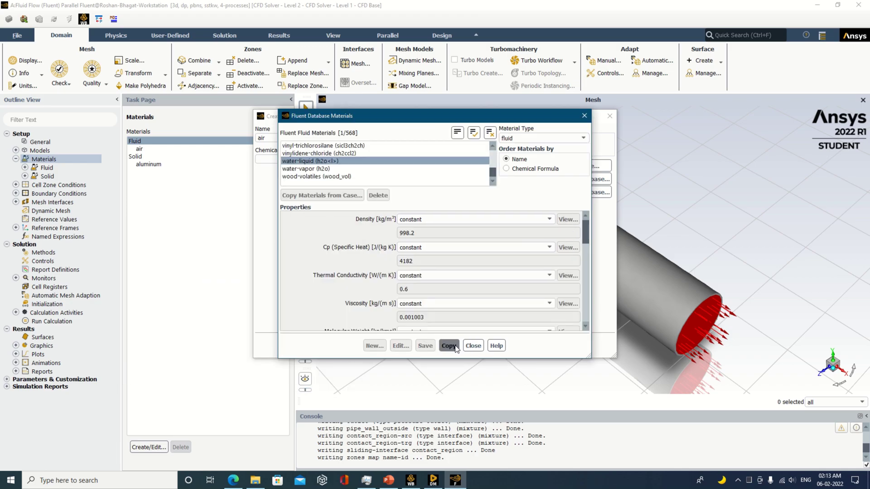
{"action": "left_click", "coordinate": [474, 346]}
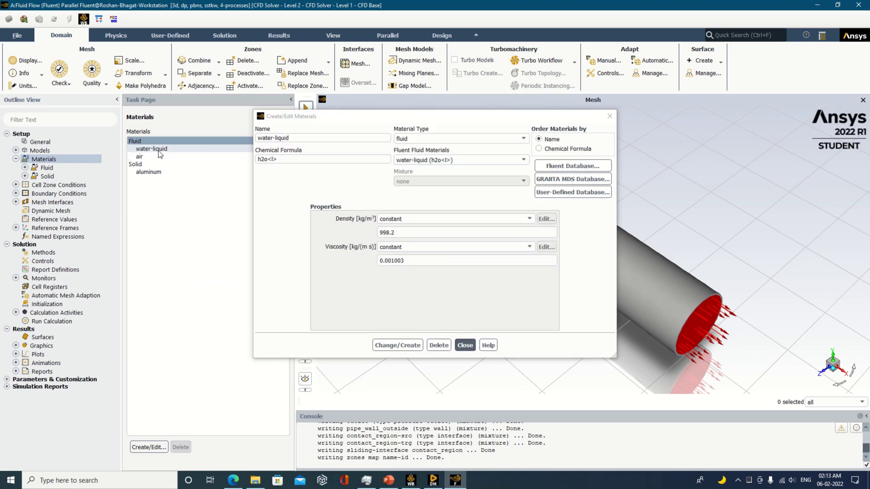
{"action": "left_click", "coordinate": [465, 346]}
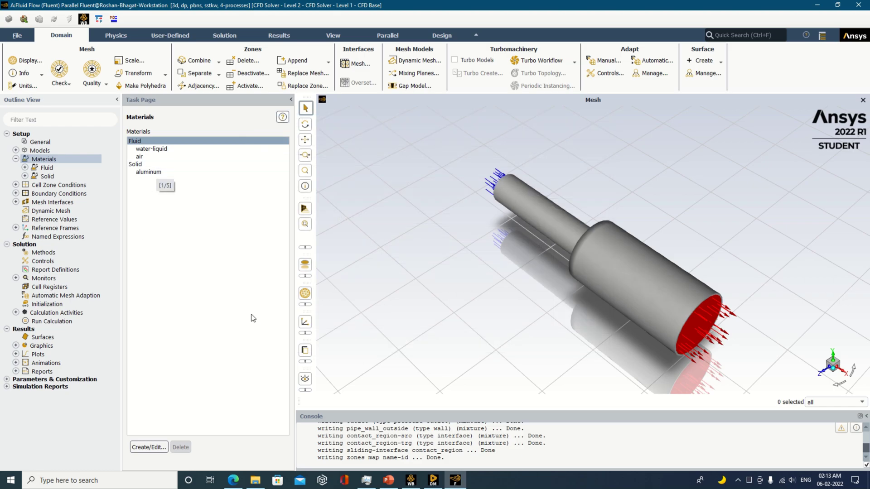
Show the title block beneath the mesh display and collapse the Materials branch of the outline.
{"action": "left_click", "coordinate": [308, 334]}
{"action": "left_click", "coordinate": [319, 321]}
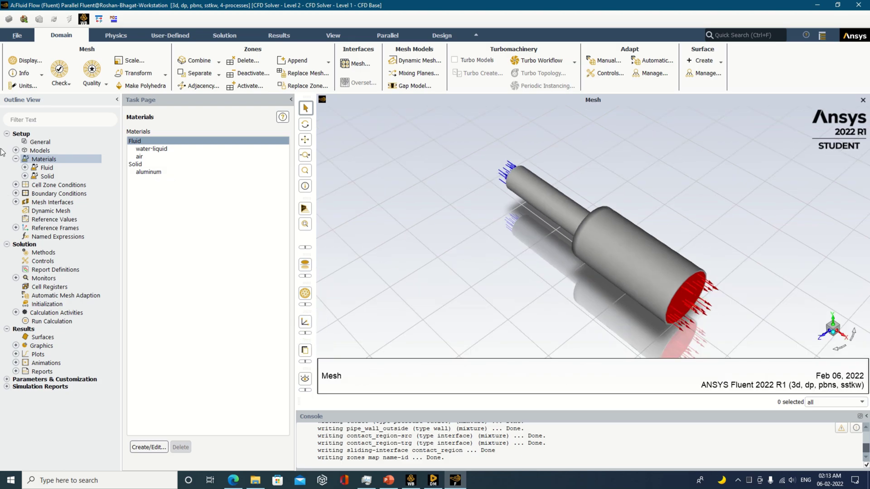
{"action": "left_click", "coordinate": [15, 159]}
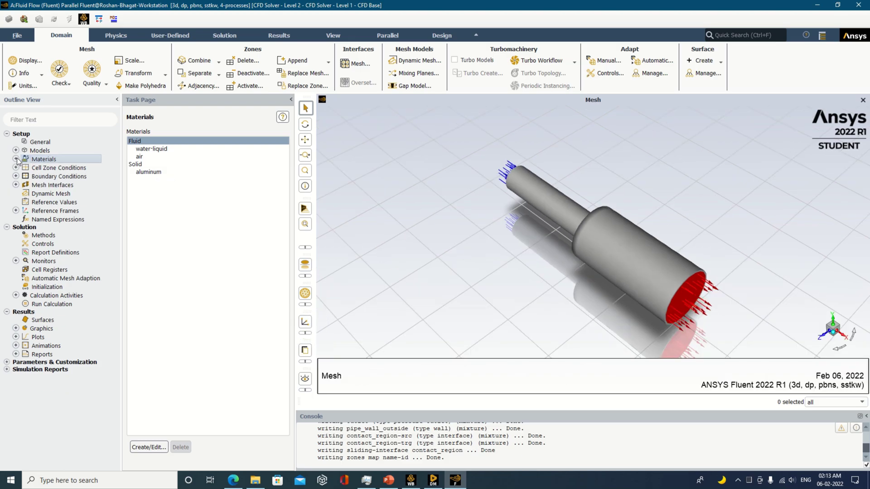
Set the velocity magnitude of the inlet boundary to 1 m/s.
{"action": "left_click", "coordinate": [61, 202]}
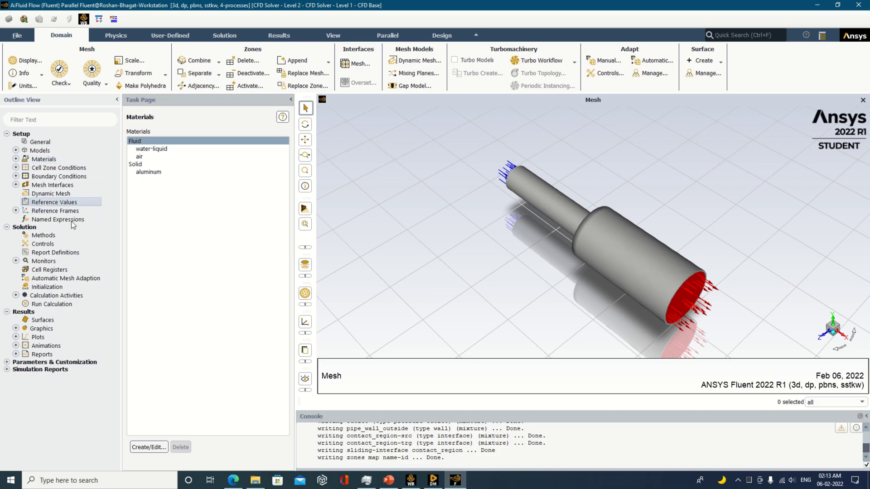
{"action": "double_click", "coordinate": [68, 175]}
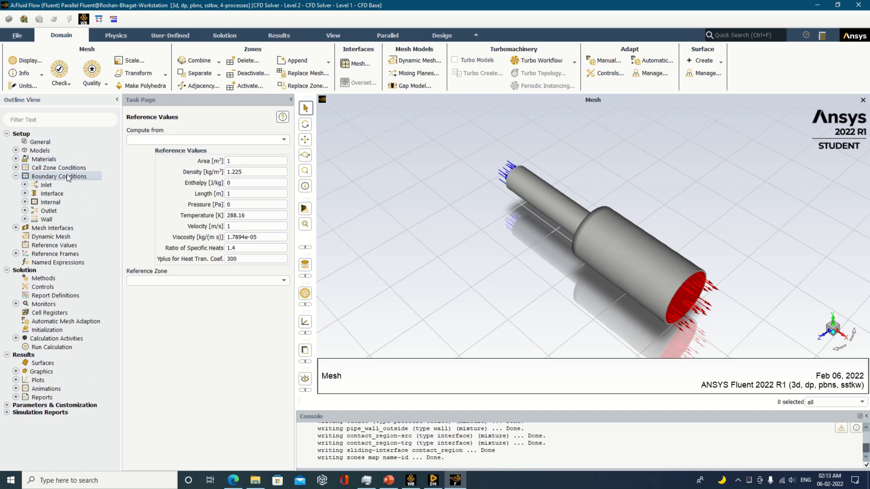
{"action": "left_click", "coordinate": [153, 164]}
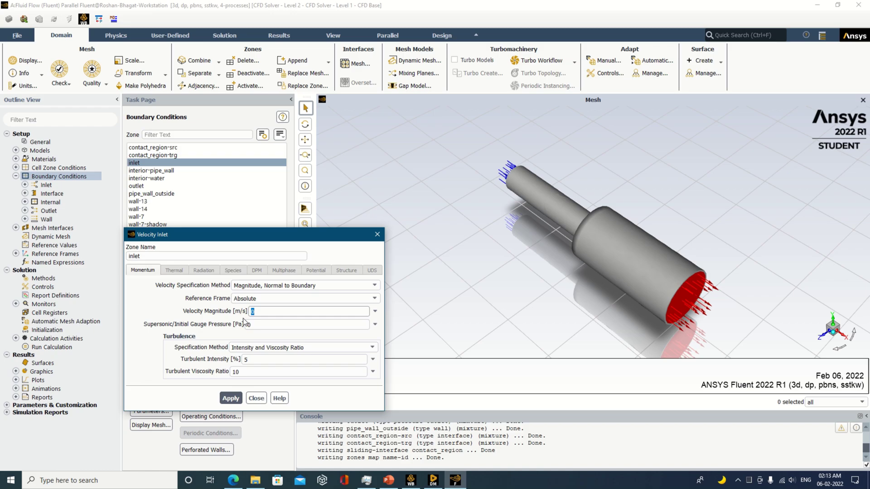
{"action": "left_click", "coordinate": [236, 400]}
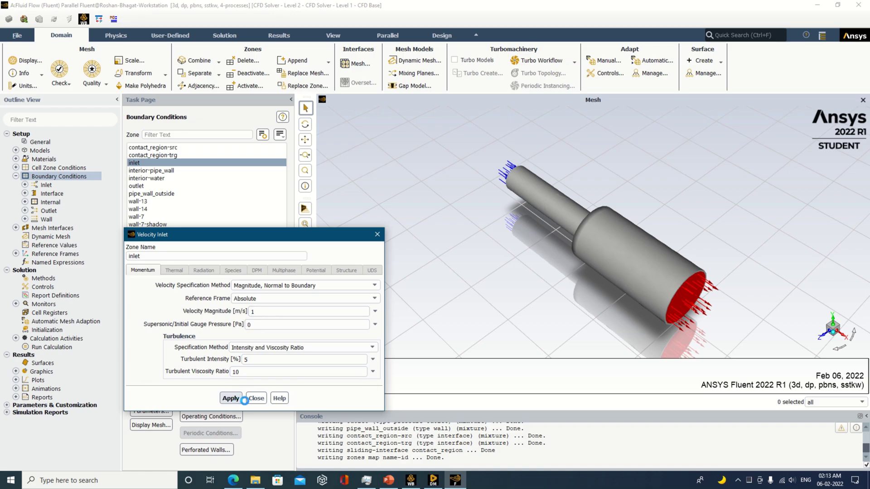
{"action": "left_click", "coordinate": [255, 399]}
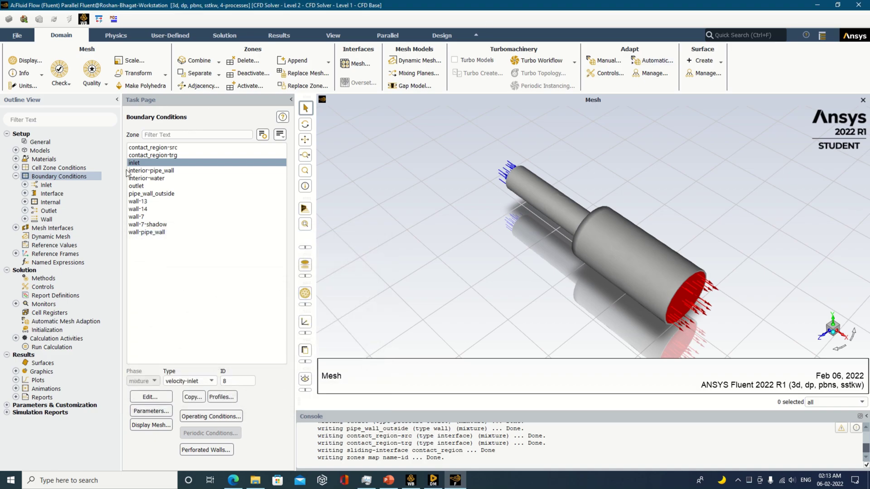
Compute the reference values from the inlet and set water as the reference zone.
{"action": "left_click", "coordinate": [68, 247]}
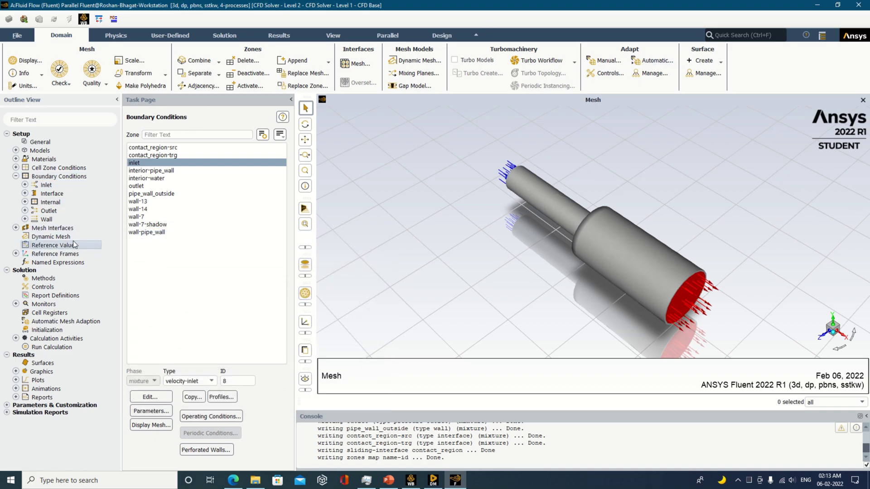
{"action": "left_click", "coordinate": [283, 140]}
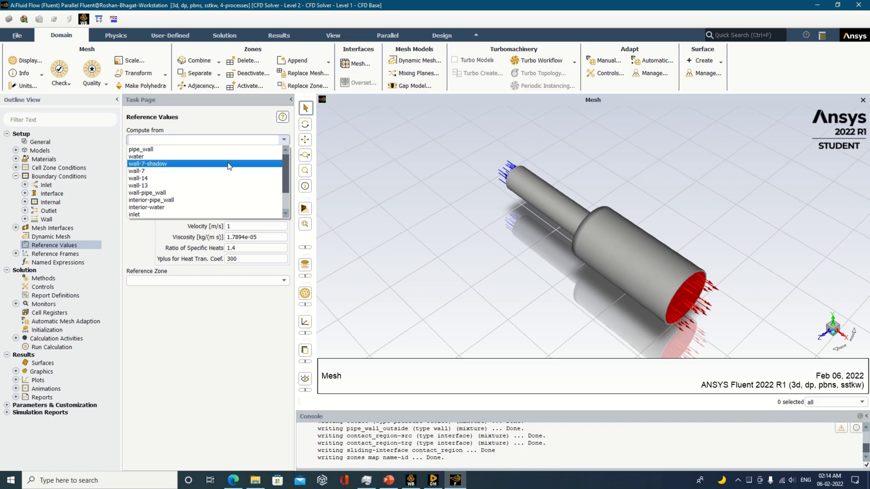
{"action": "left_click", "coordinate": [215, 214]}
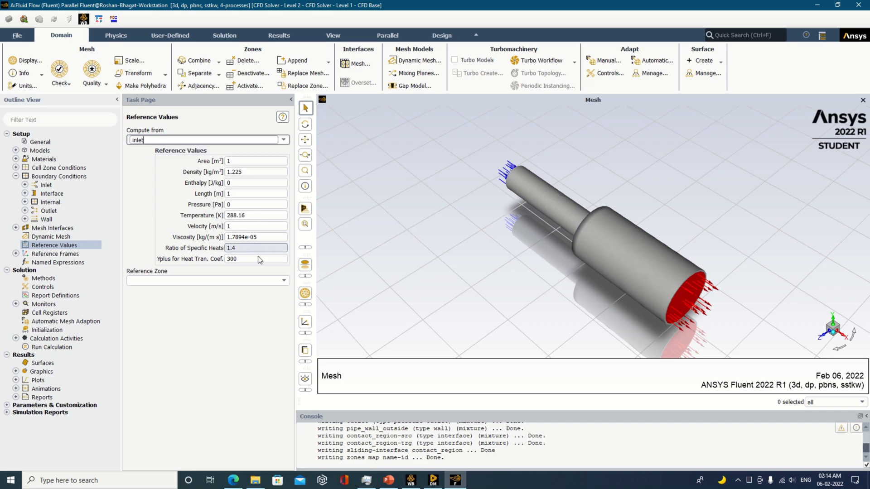
{"action": "left_click", "coordinate": [284, 281]}
{"action": "left_click", "coordinate": [212, 298]}
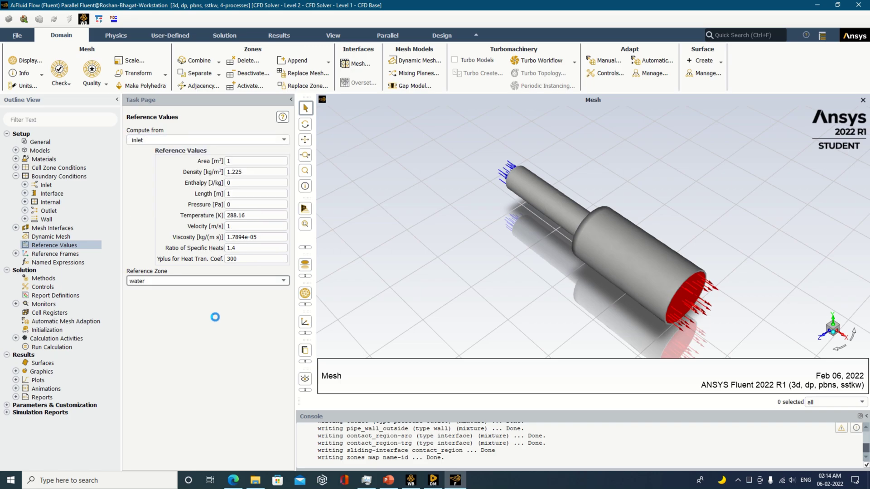
Initialize the solution with Standard Initialization, computing the initial values from the inlet.
{"action": "left_click", "coordinate": [50, 329]}
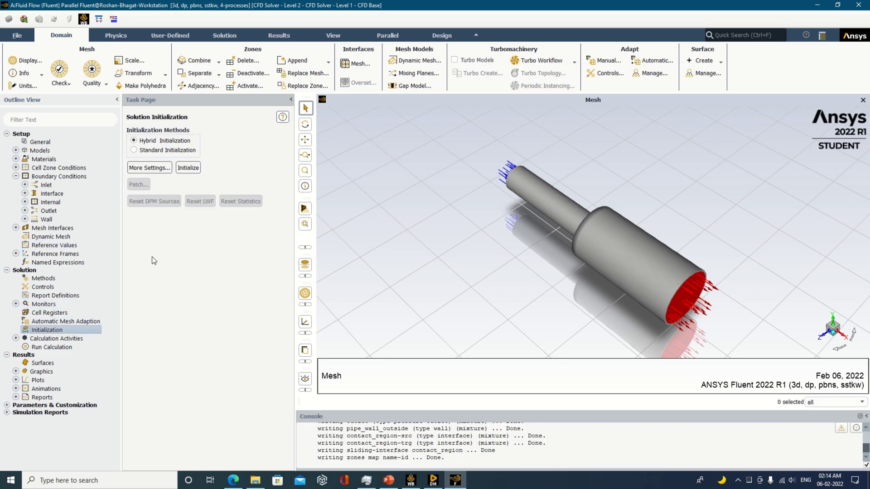
{"action": "left_click", "coordinate": [150, 150]}
{"action": "left_click", "coordinate": [194, 171]}
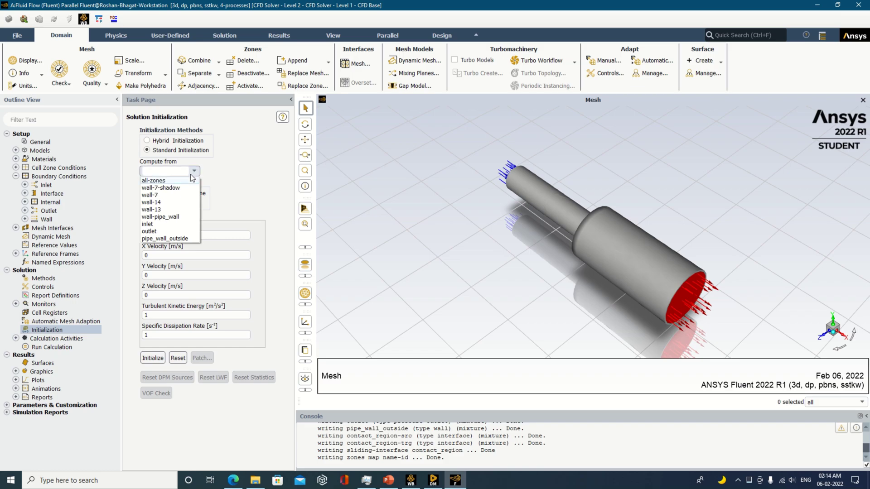
{"action": "left_click", "coordinate": [172, 230]}
{"action": "left_click", "coordinate": [154, 357]}
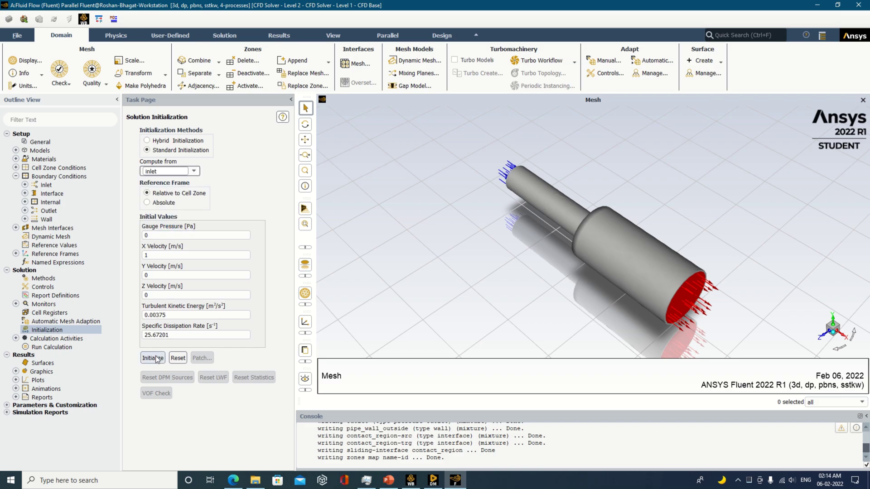
Set the calculation to autosave every 20 iterations.
{"action": "double_click", "coordinate": [56, 338]}
{"action": "double_click", "coordinate": [145, 140]}
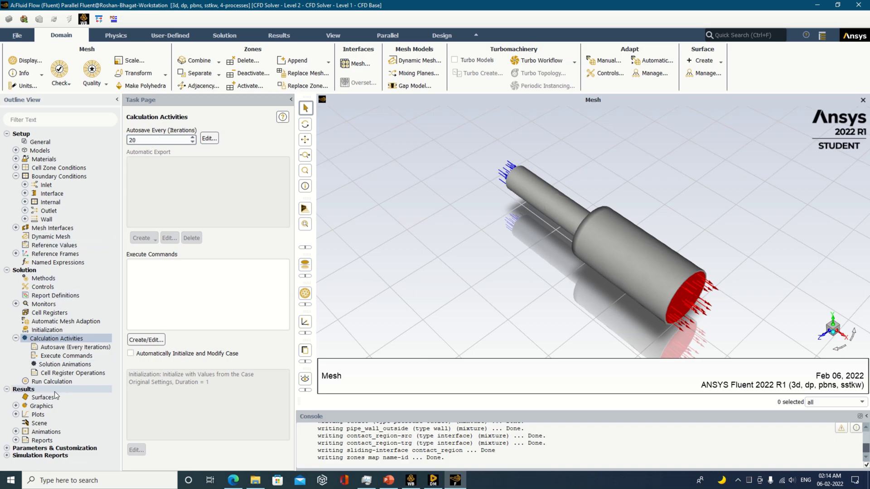
Create and display pathlines colored by Velocity Magnitude, released from inlet, outlet, pipe_wall_outside and wall-pipe_wall.
{"action": "left_click", "coordinate": [16, 406]}
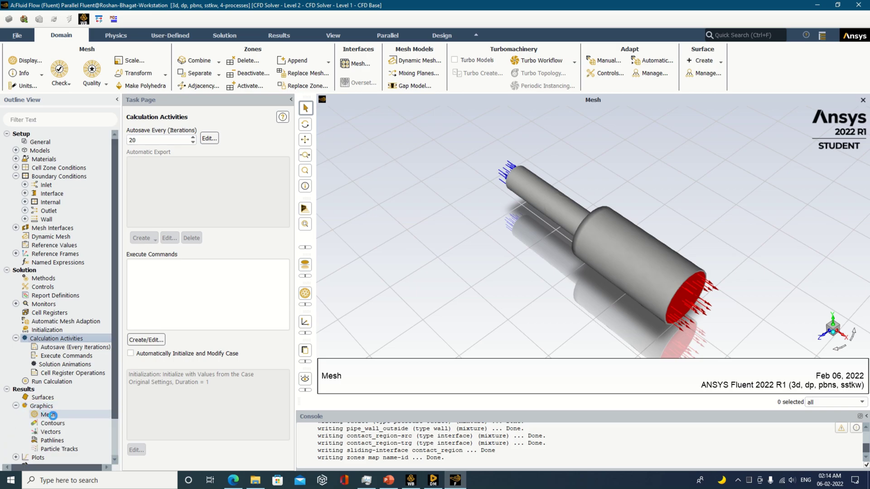
{"action": "double_click", "coordinate": [57, 440]}
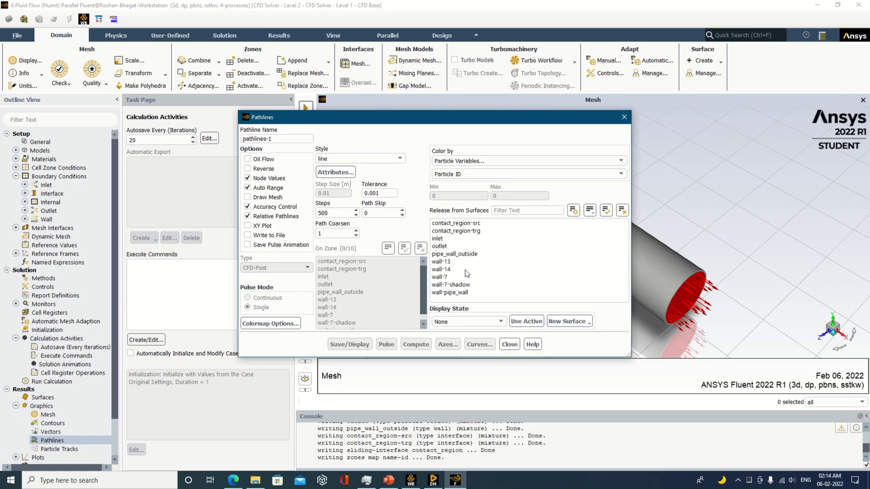
{"action": "left_click", "coordinate": [544, 172]}
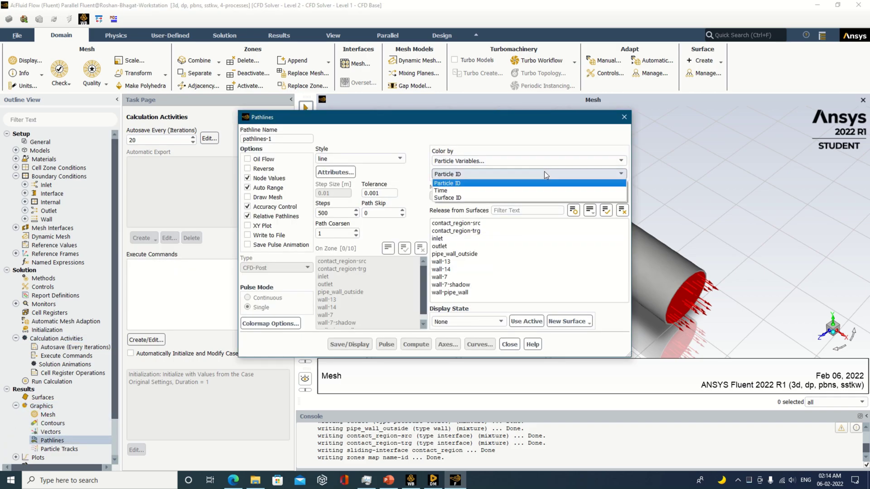
{"action": "left_click", "coordinate": [561, 160]}
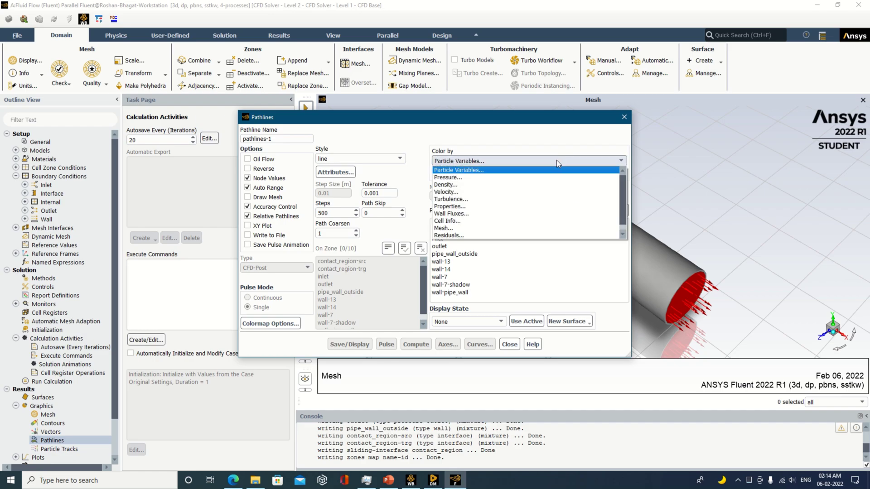
{"action": "left_click", "coordinate": [466, 190]}
{"action": "left_click", "coordinate": [439, 246]}
{"action": "left_click", "coordinate": [437, 238]}
{"action": "left_click", "coordinate": [459, 255]}
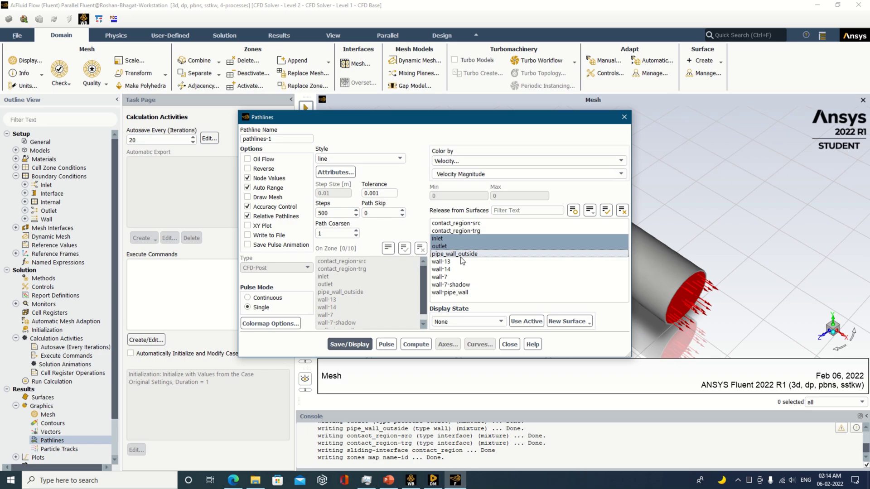
{"action": "left_click", "coordinate": [469, 292]}
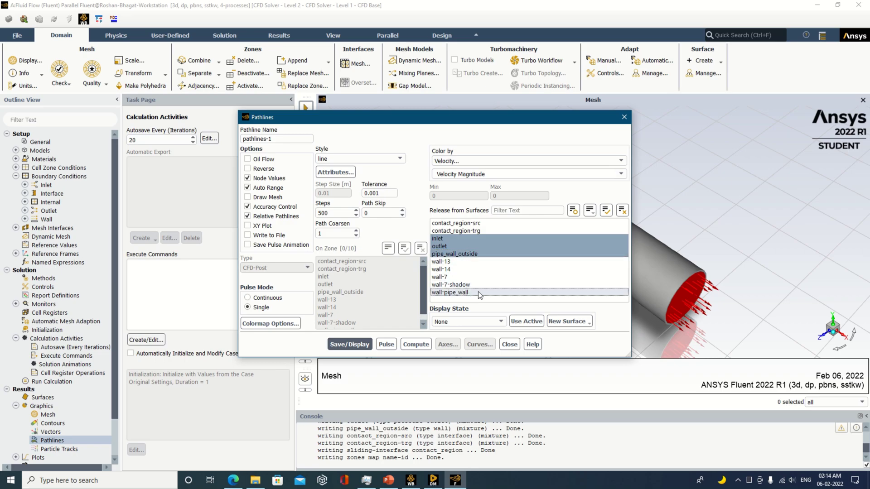
{"action": "left_click", "coordinate": [365, 346]}
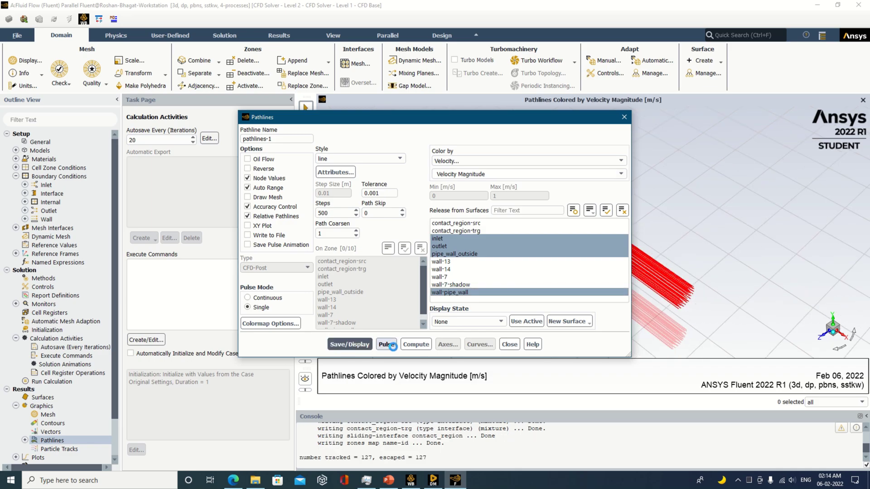
Play the pathlines' pulse animation with the dialog moved clear of the view, stop it and close the Pathlines settings.
{"action": "left_click_drag", "start_coordinate": [453, 120], "coordinate": [341, 116]}
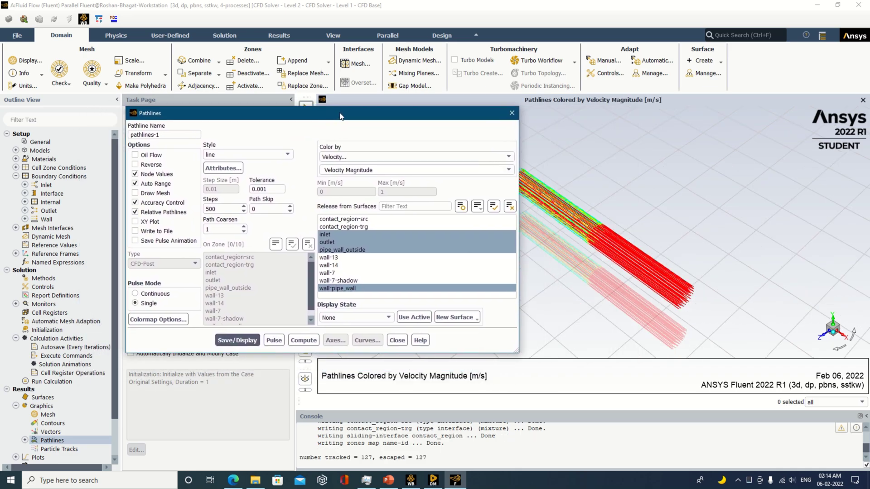
{"action": "left_click", "coordinate": [276, 340]}
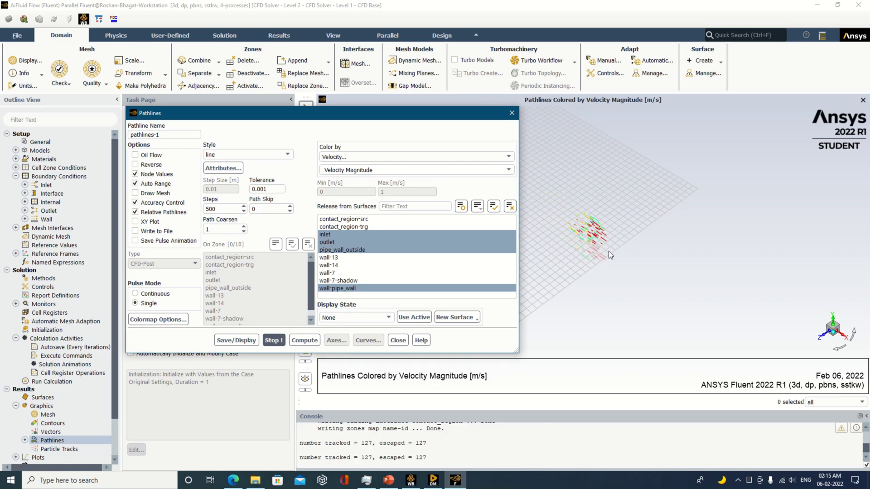
{"action": "left_click", "coordinate": [274, 341]}
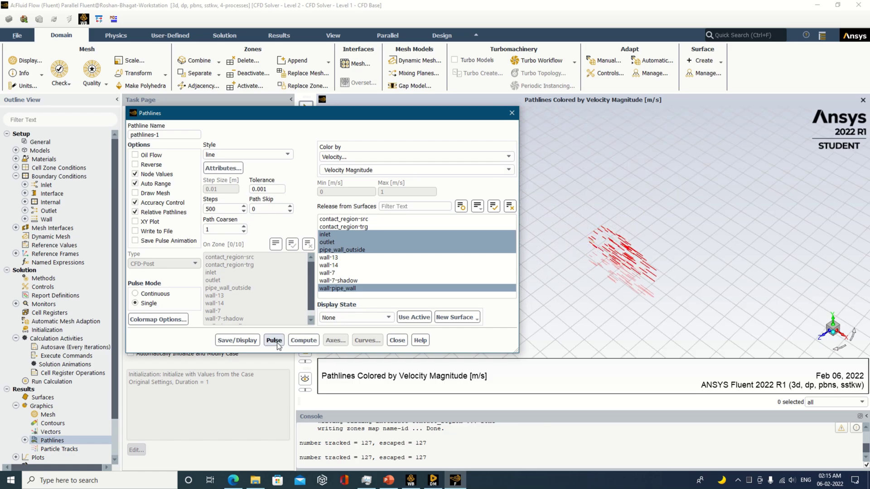
{"action": "left_click", "coordinate": [512, 113]}
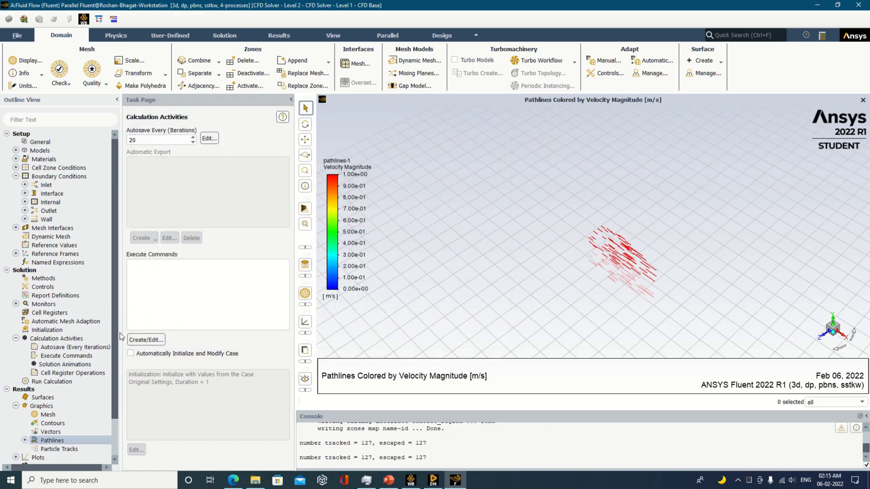
Run the calculation with 500 iterations and dismiss the completion notice.
{"action": "left_click", "coordinate": [52, 381]}
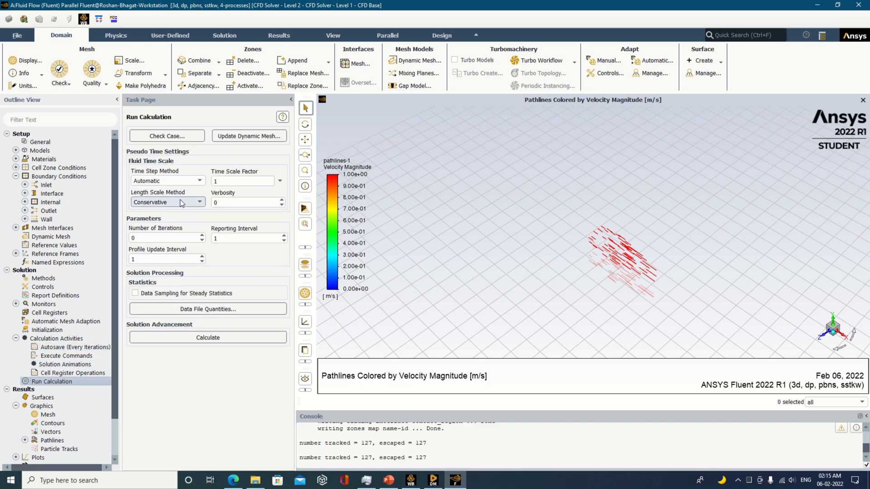
{"action": "double_click", "coordinate": [133, 238]}
{"action": "type", "text": "6"}
{"action": "double_click", "coordinate": [133, 238]}
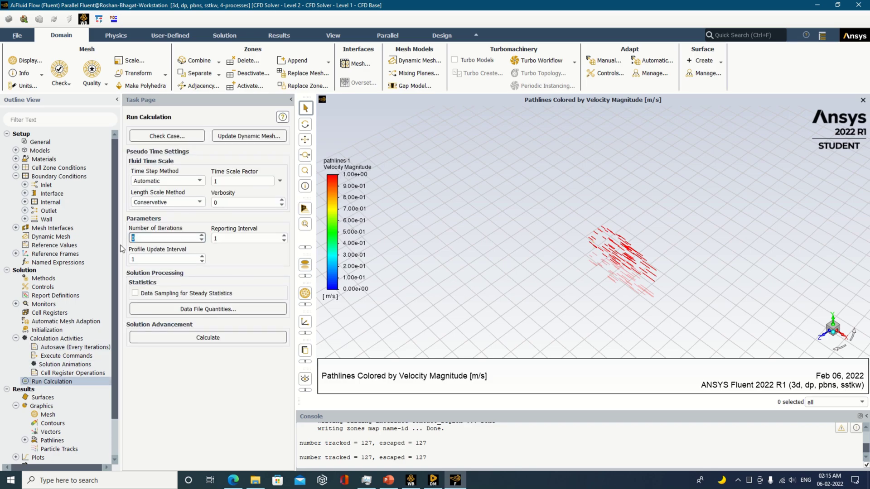
{"action": "type", "text": "500"}
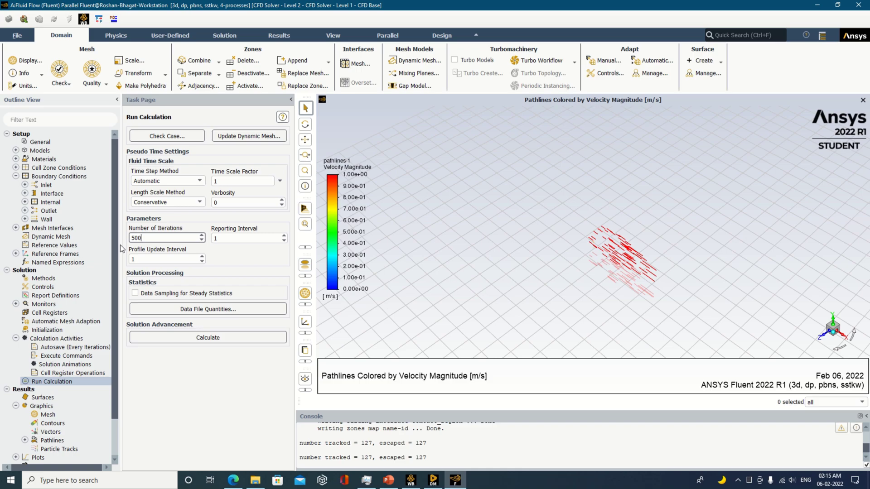
{"action": "left_click", "coordinate": [209, 337]}
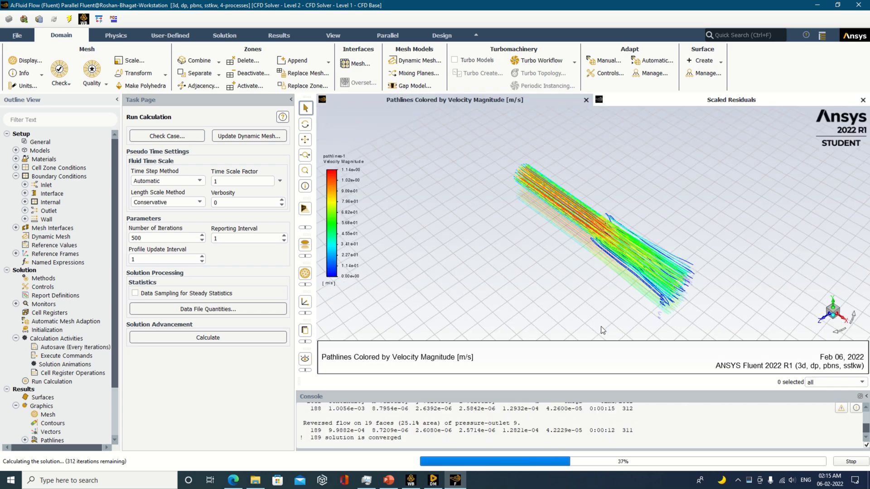
{"action": "left_click", "coordinate": [449, 250]}
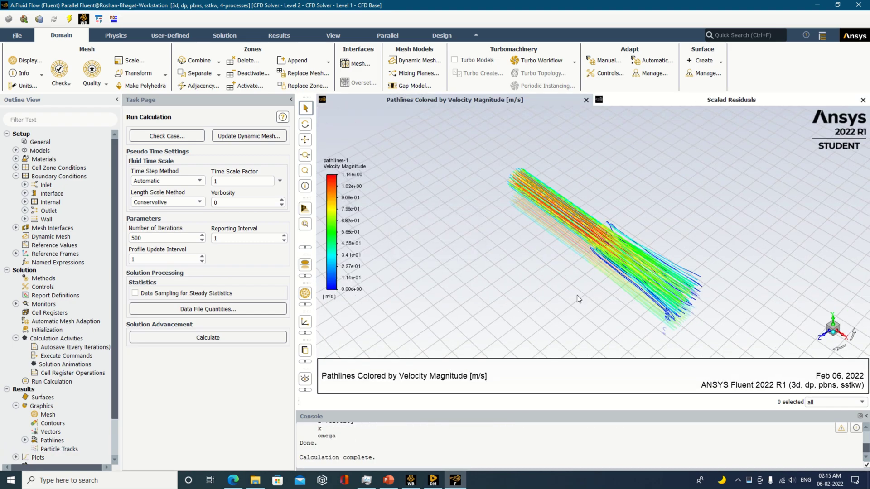
Switch to Workbench and open the Results cell of the Fluid Flow (Fluent) system for editing in CFD-Post.
{"action": "left_click", "coordinate": [411, 480]}
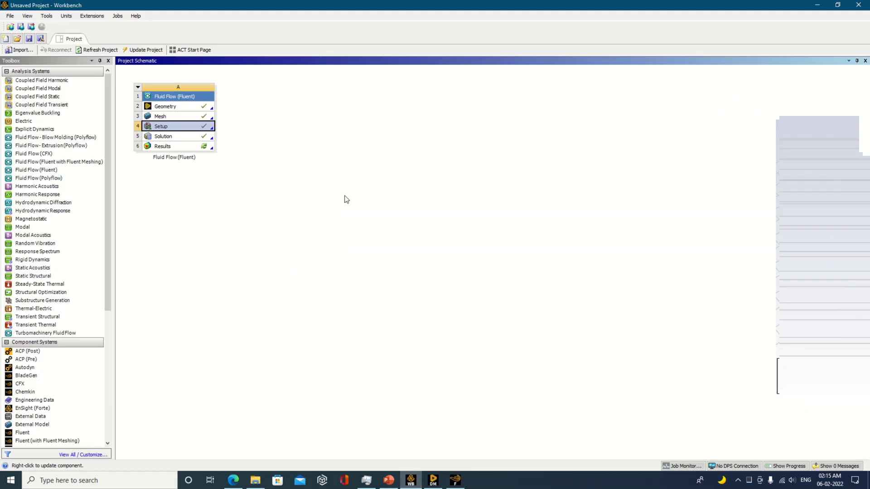
{"action": "right_click", "coordinate": [204, 147]}
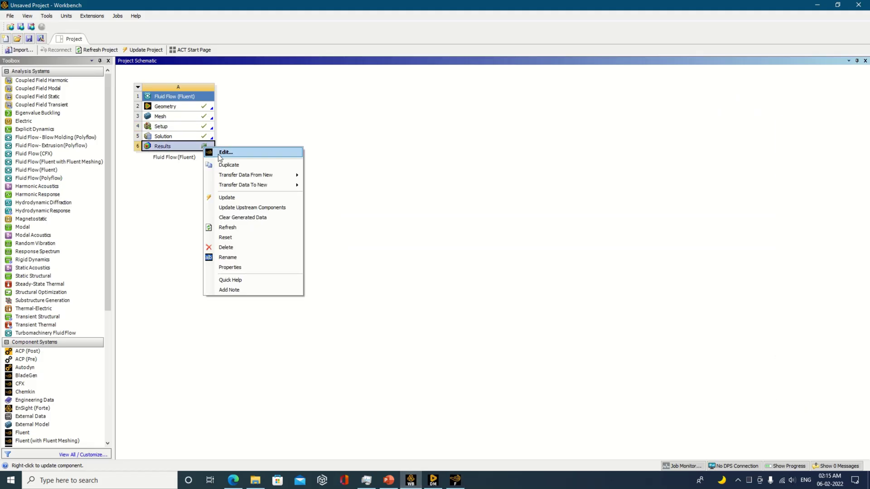
{"action": "left_click", "coordinate": [227, 155]}
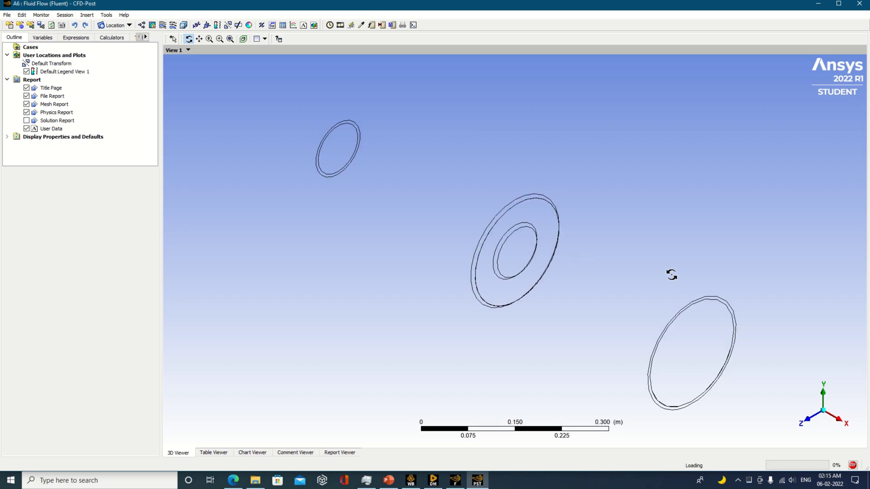
Show the pipe_wall_outside boundary and set its transparency to 0.9.
{"action": "left_click", "coordinate": [44, 88]}
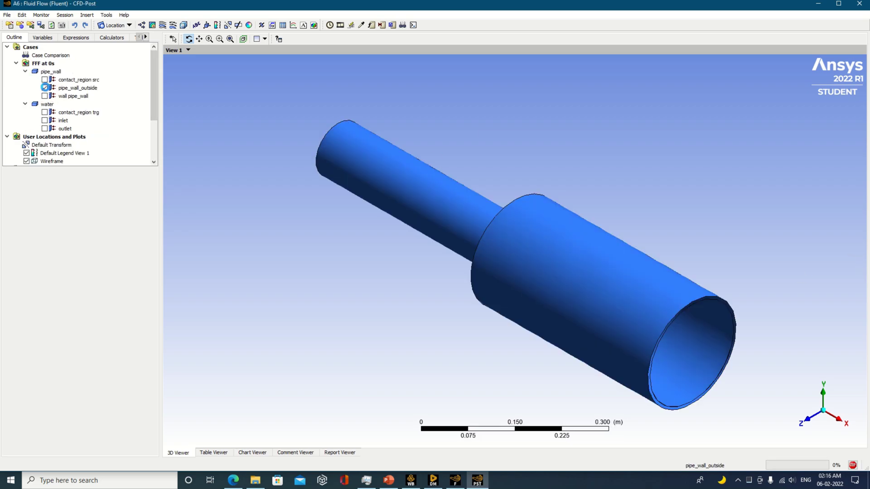
{"action": "left_click", "coordinate": [61, 88]}
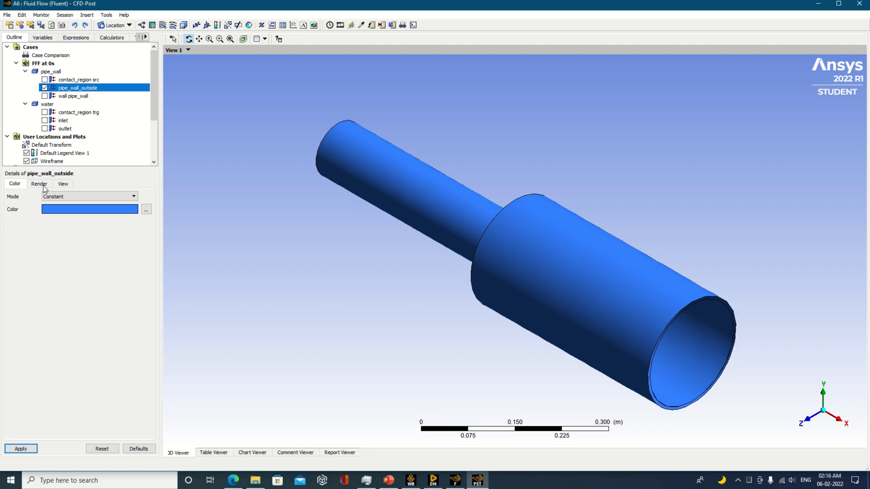
{"action": "left_click", "coordinate": [39, 184]}
{"action": "double_click", "coordinate": [62, 206]}
{"action": "type", "text": "0.9"}
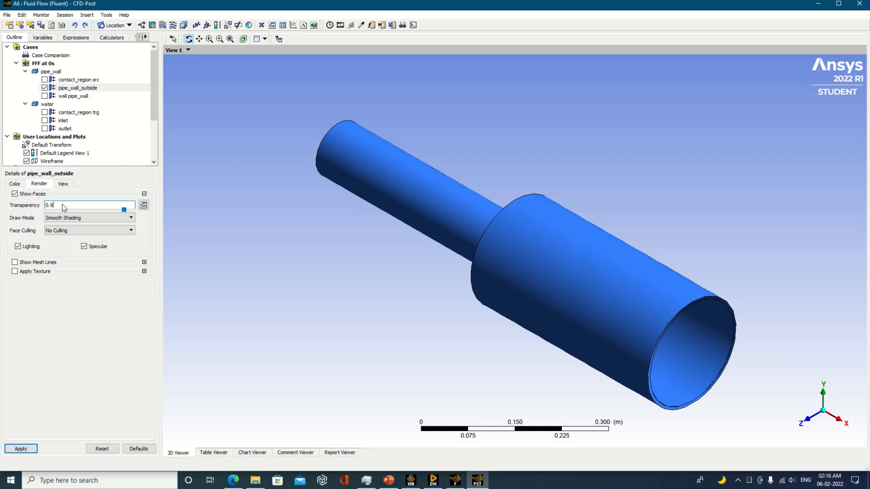
{"action": "left_click", "coordinate": [21, 448]}
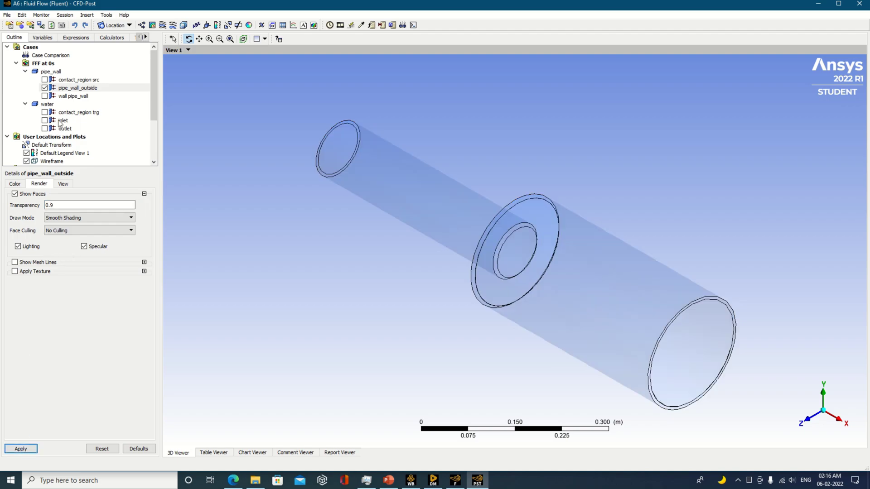
Show the wall pipe_wall boundary and set its transparency to 0.9.
{"action": "left_click", "coordinate": [44, 95]}
{"action": "left_click", "coordinate": [65, 96]}
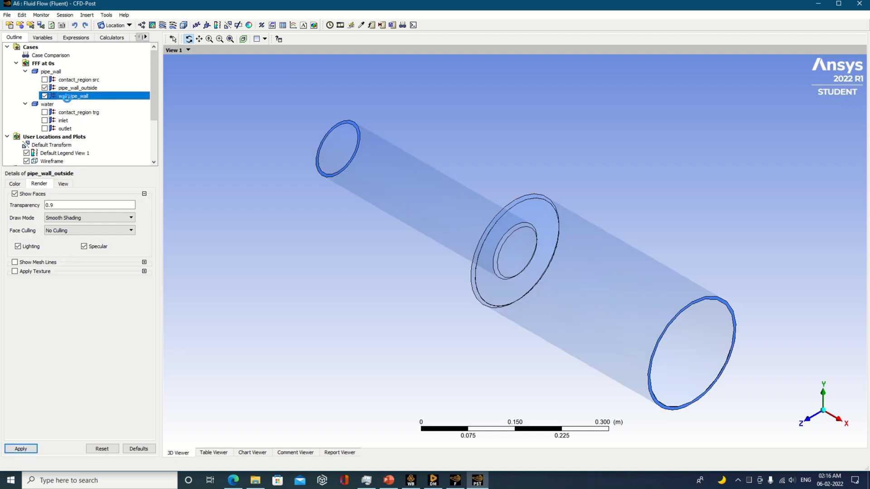
{"action": "left_click", "coordinate": [66, 206]}
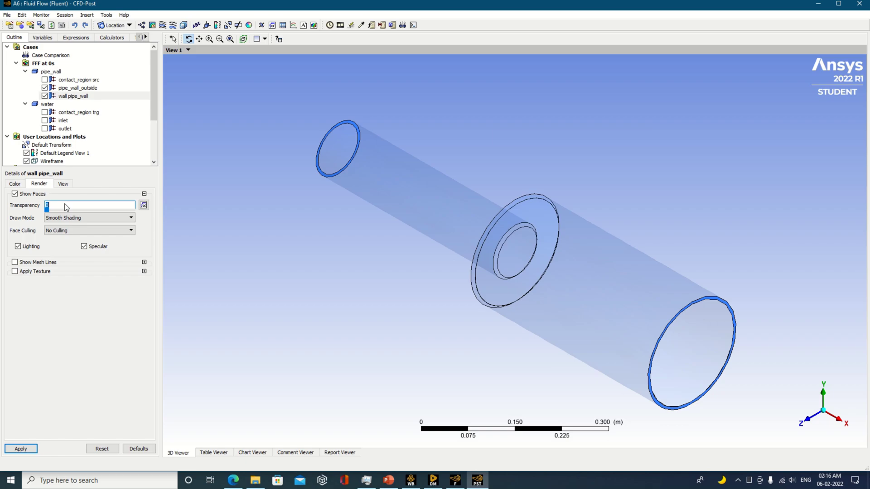
{"action": "type", "text": "0.9"}
{"action": "left_click", "coordinate": [20, 449]}
Show the inlet boundary of the water domain and set its transparency to 0.9.
{"action": "left_click", "coordinate": [44, 120]}
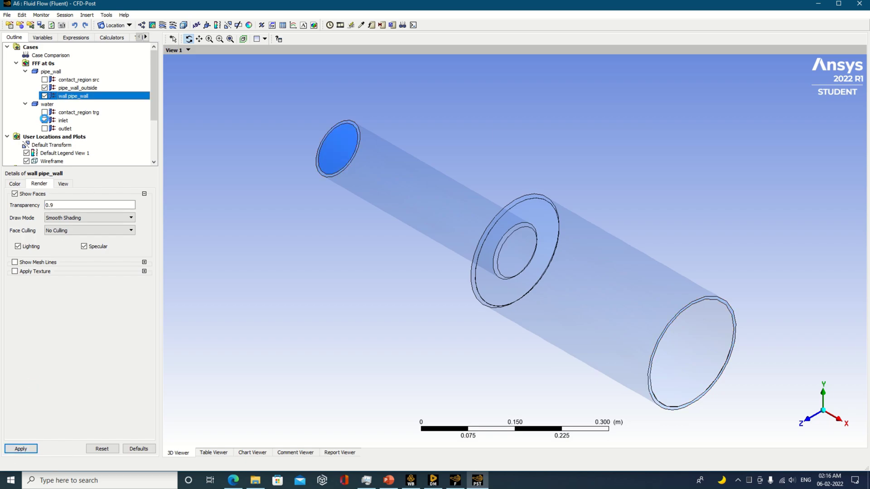
{"action": "left_click", "coordinate": [72, 206]}
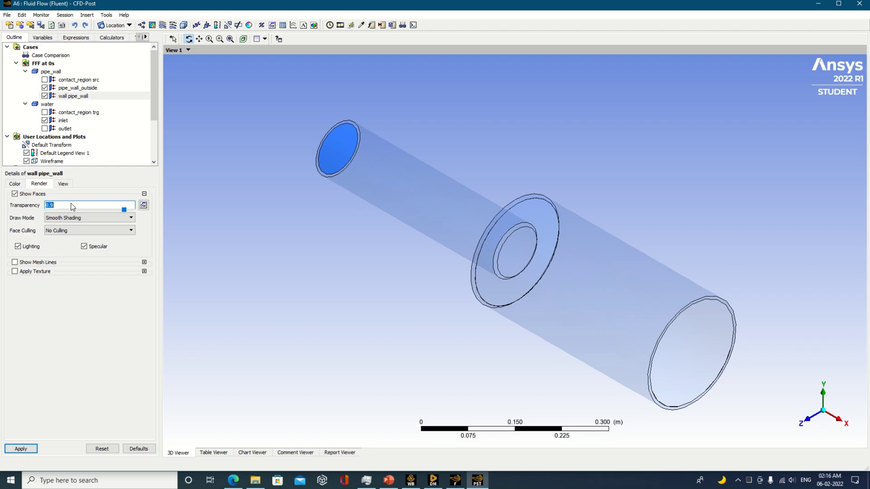
{"action": "left_click", "coordinate": [20, 448]}
{"action": "left_click", "coordinate": [62, 121]}
{"action": "left_click", "coordinate": [69, 206]}
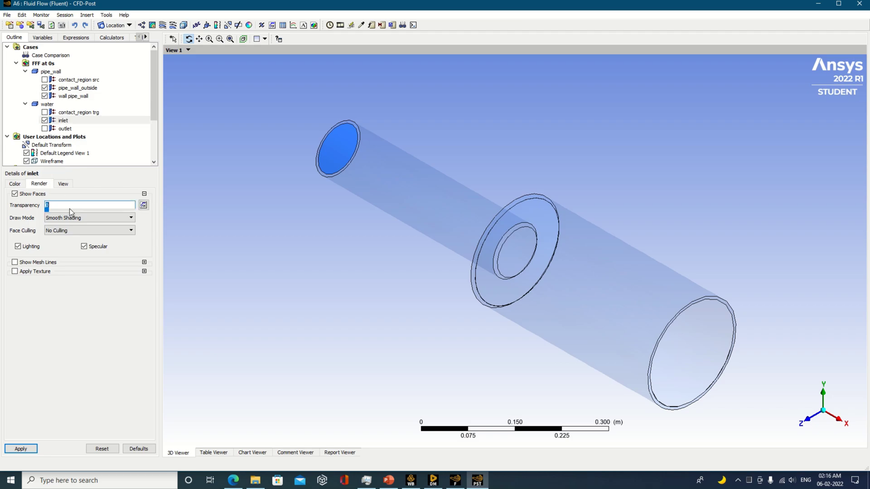
{"action": "type", "text": "0.9"}
{"action": "left_click", "coordinate": [20, 449]}
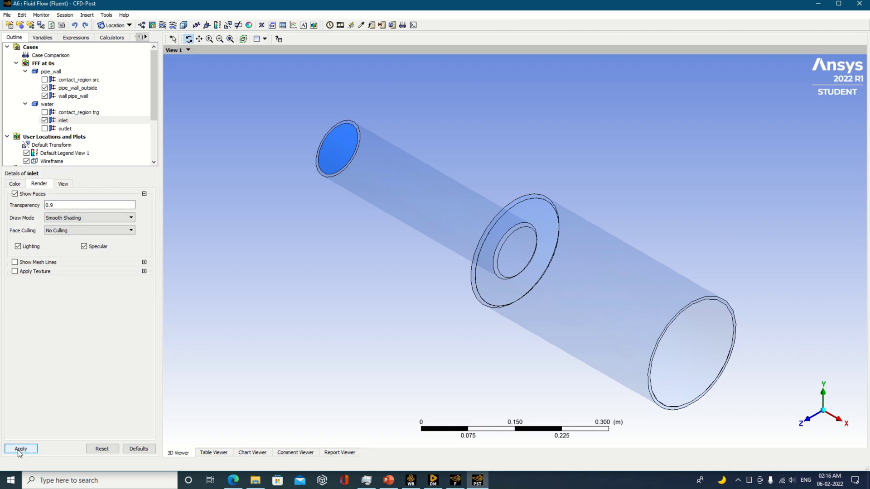
Show the outlet boundary of the water domain and set its transparency to 0.9.
{"action": "left_click", "coordinate": [44, 129]}
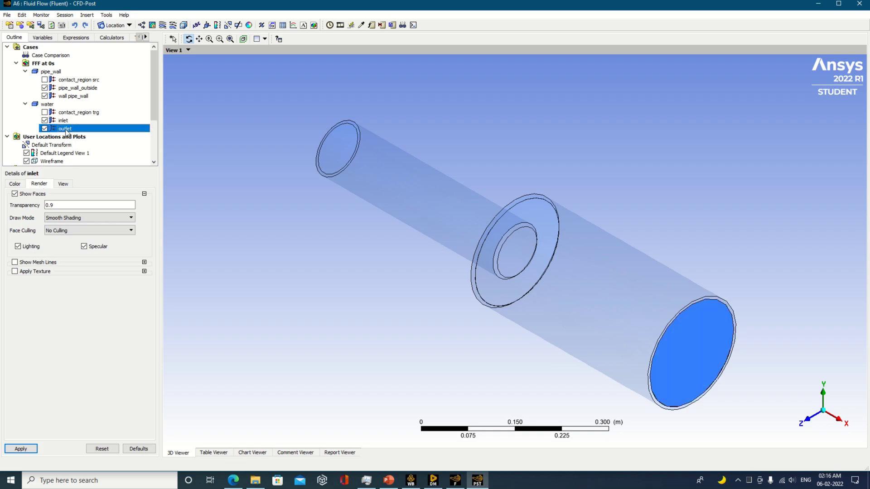
{"action": "double_click", "coordinate": [66, 129]}
{"action": "left_click", "coordinate": [68, 207]}
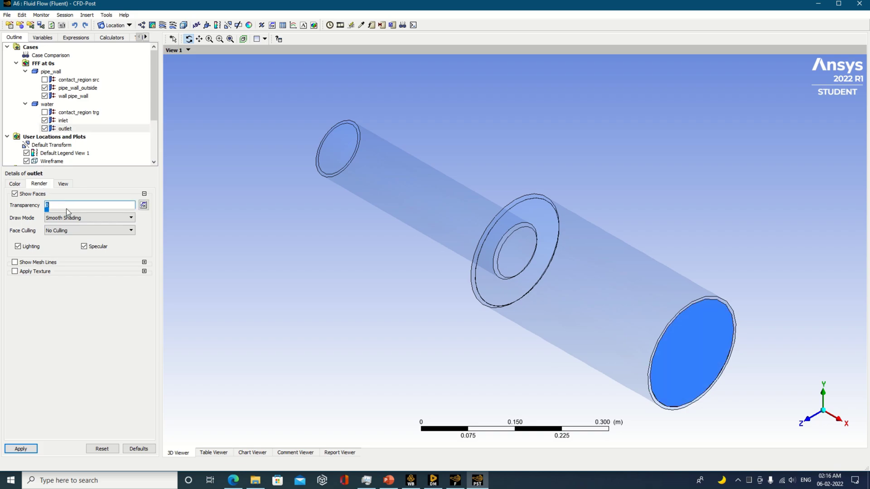
{"action": "type", "text": "0.9"}
{"action": "left_click", "coordinate": [34, 451]}
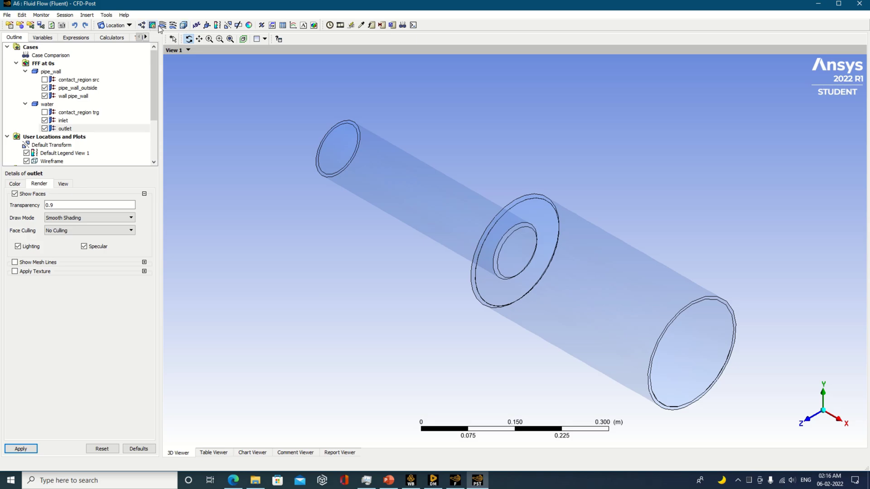
Create a 3D streamline named Streamline 1 starting from the inlet, with 25 equally spaced points and Velocity as the variable.
{"action": "left_click", "coordinate": [161, 27]}
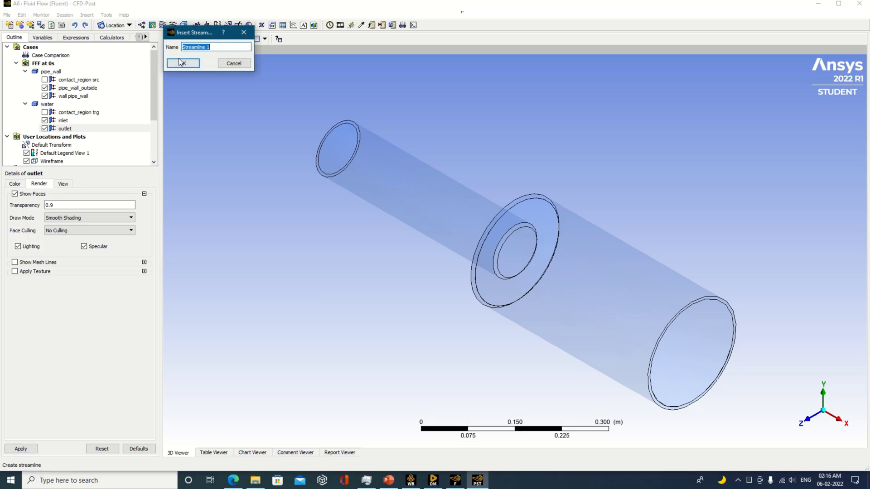
{"action": "left_click", "coordinate": [183, 63]}
{"action": "left_click", "coordinate": [130, 229]}
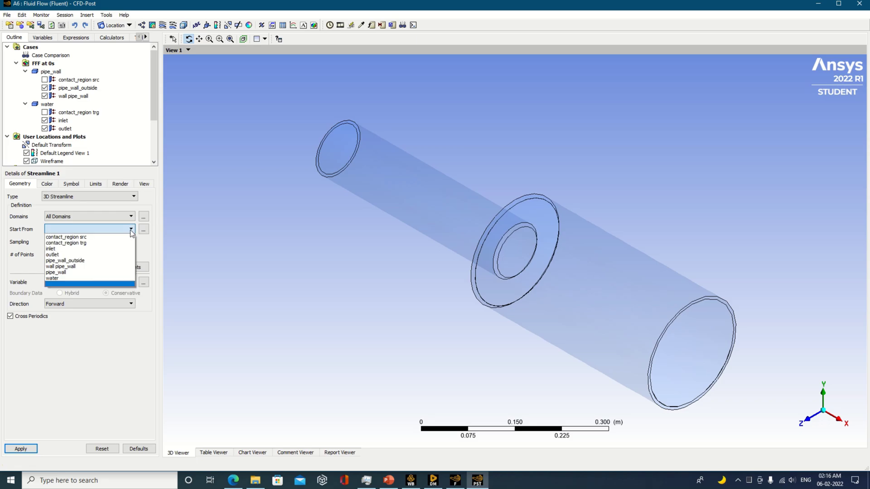
{"action": "left_click", "coordinate": [102, 249]}
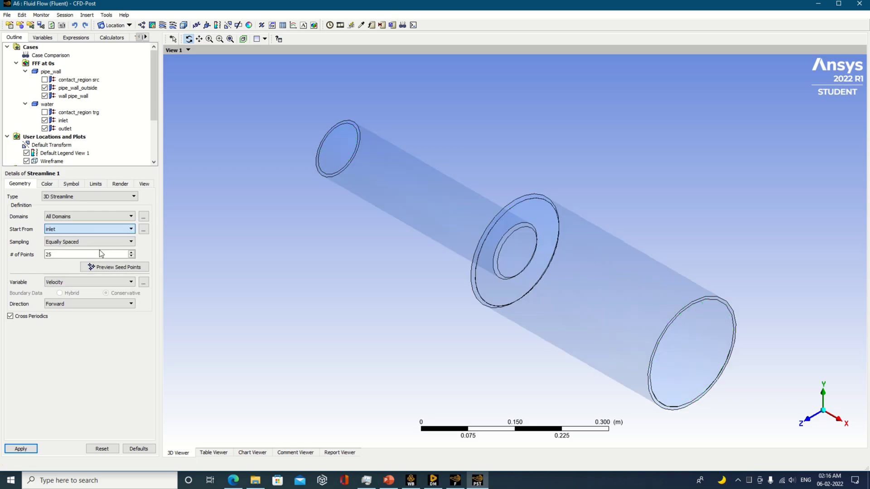
{"action": "left_click", "coordinate": [21, 448]}
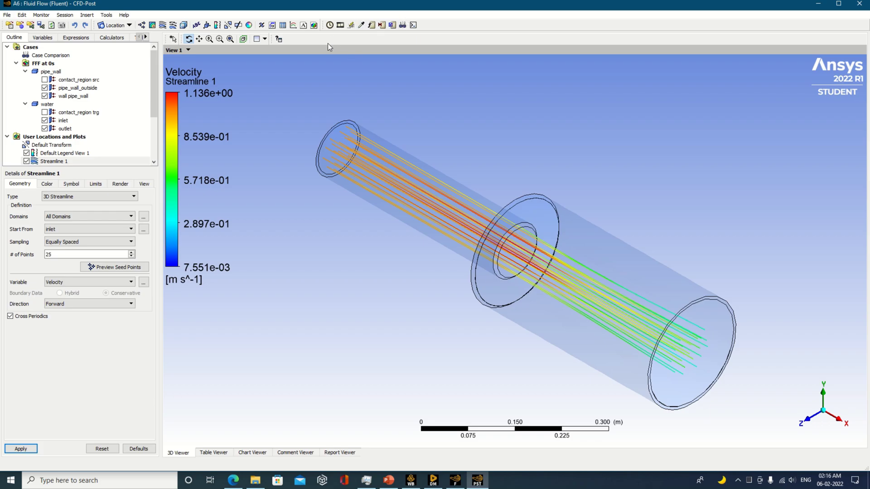
Dismiss the Animation dialog and set the number format of Default Legend View 1 to Fixed.
{"action": "left_click", "coordinate": [340, 26]}
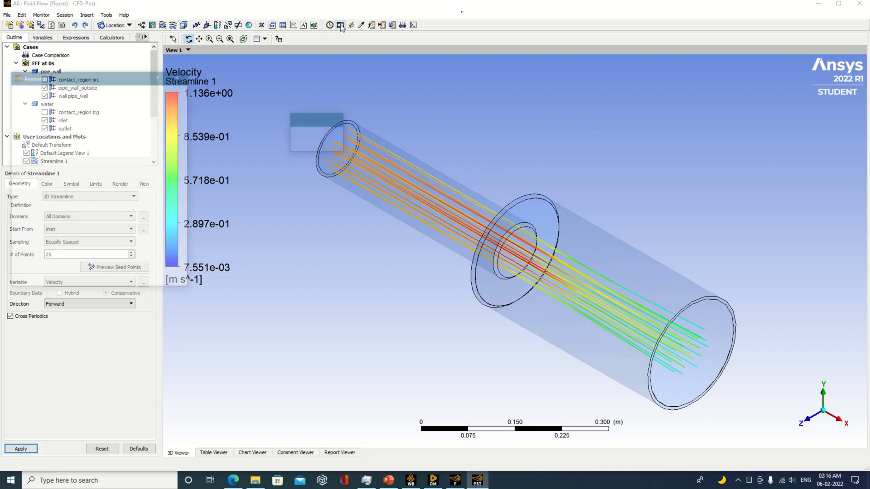
{"action": "left_click", "coordinate": [180, 76]}
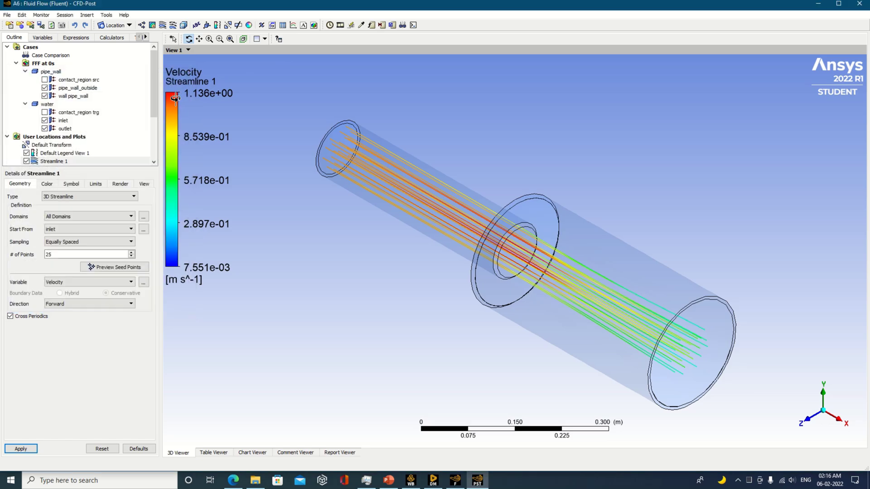
{"action": "left_click", "coordinate": [61, 154]}
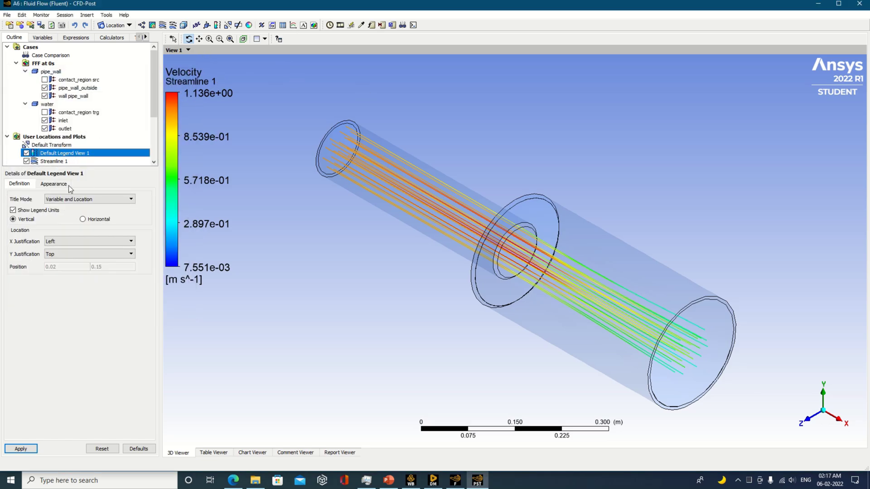
{"action": "left_click", "coordinate": [54, 183]}
{"action": "left_click", "coordinate": [113, 241]}
{"action": "left_click", "coordinate": [111, 256]}
{"action": "left_click", "coordinate": [21, 448]}
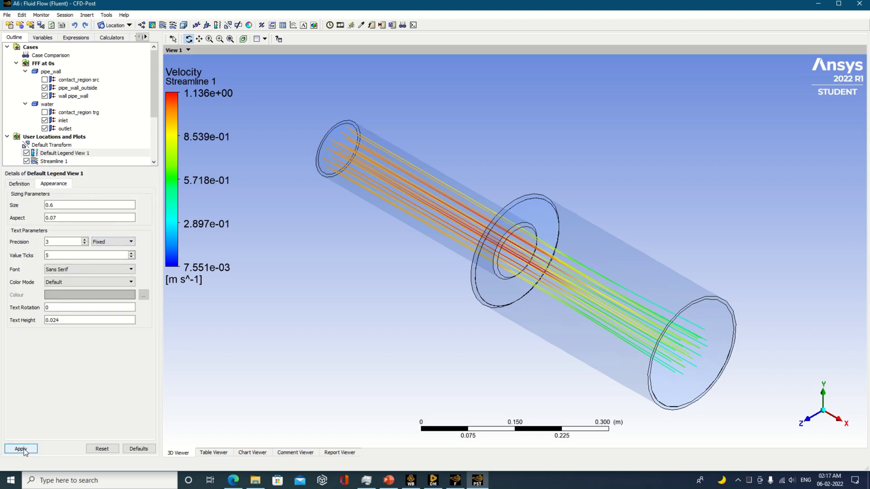
Adjust the velocity legend's appearance to size 1, aspect 0.0336 and 10 value ticks.
{"action": "double_click", "coordinate": [67, 206]}
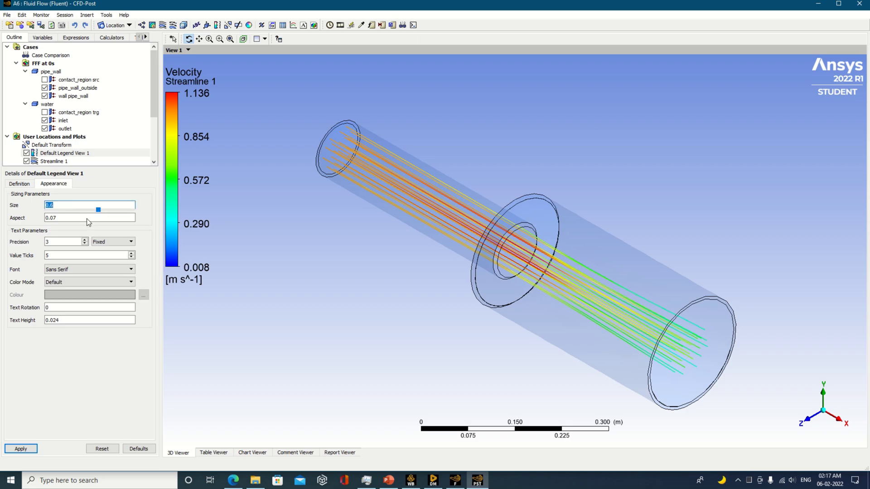
{"action": "left_click_drag", "start_coordinate": [98, 209], "coordinate": [134, 209]}
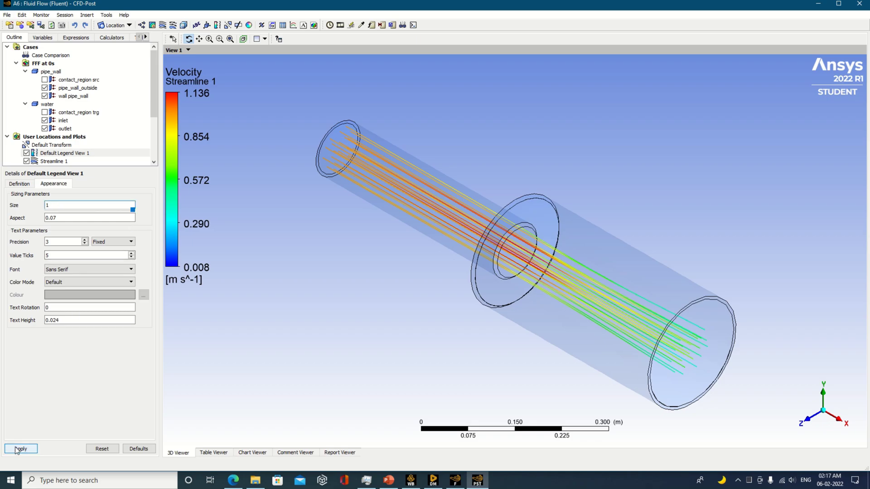
{"action": "left_click", "coordinate": [17, 449]}
{"action": "double_click", "coordinate": [87, 218]}
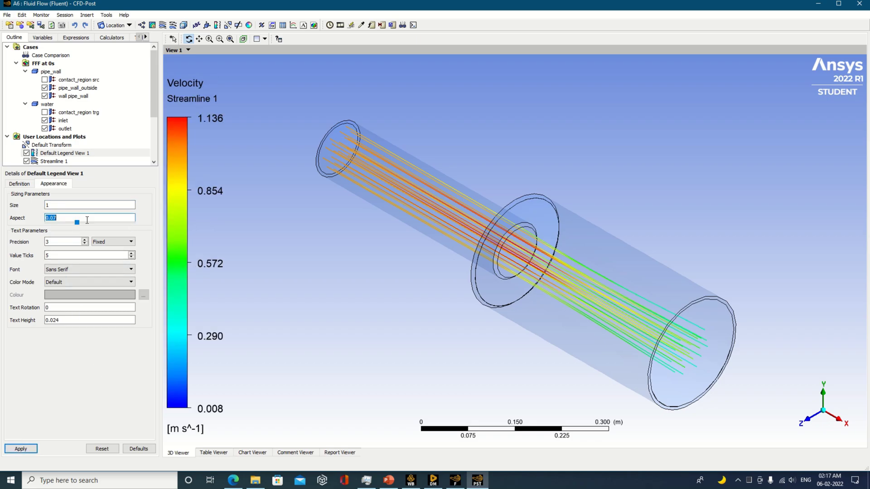
{"action": "left_click_drag", "start_coordinate": [79, 223], "coordinate": [64, 227]}
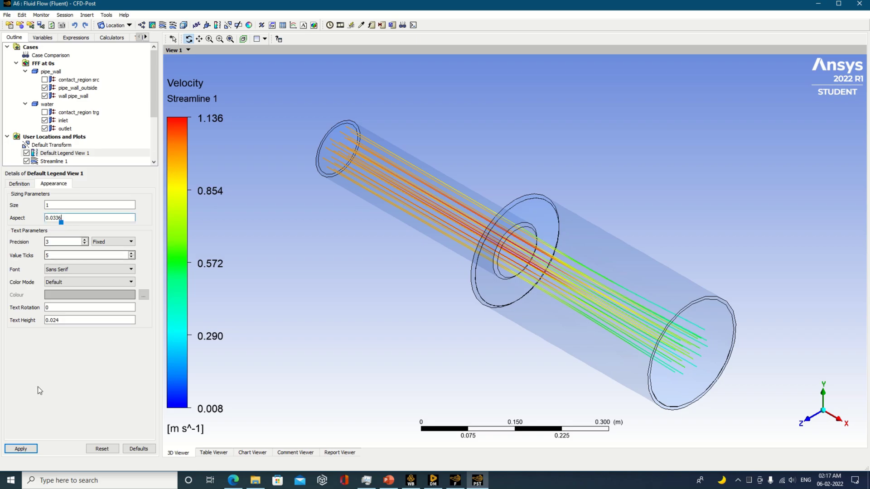
{"action": "left_click", "coordinate": [22, 449]}
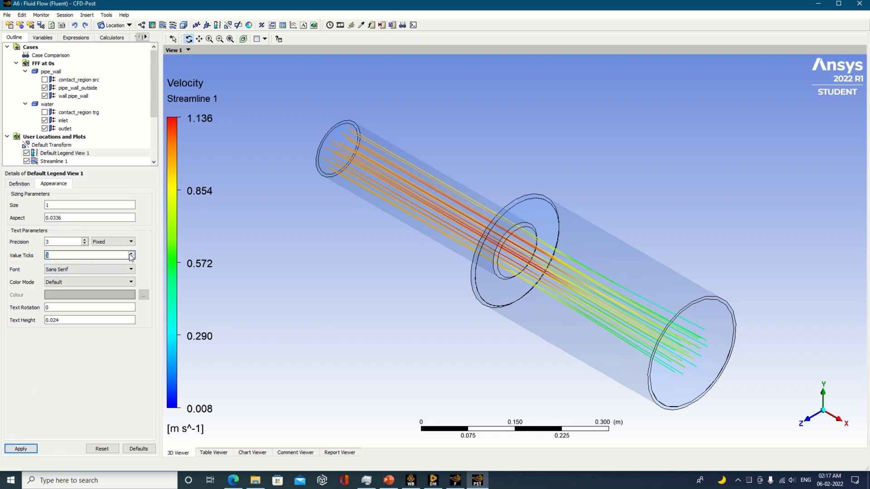
{"action": "left_click", "coordinate": [21, 448]}
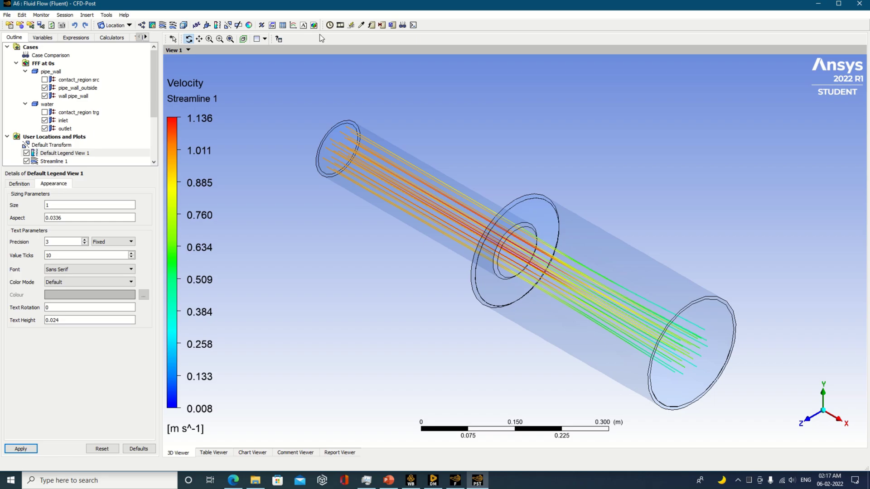
Set up a Sweep Animation of Streamline 1 at the slowest speed, then play and stop it.
{"action": "left_click", "coordinate": [340, 26]}
{"action": "left_click", "coordinate": [79, 94]}
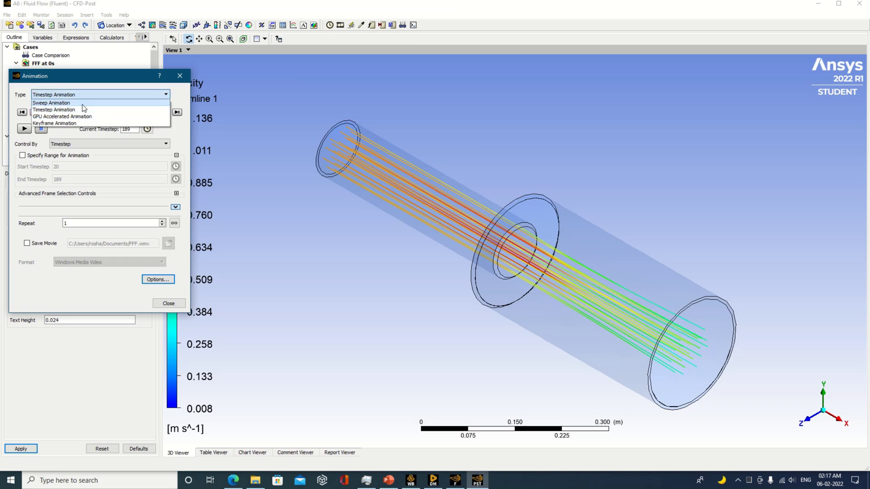
{"action": "left_click", "coordinate": [84, 106]}
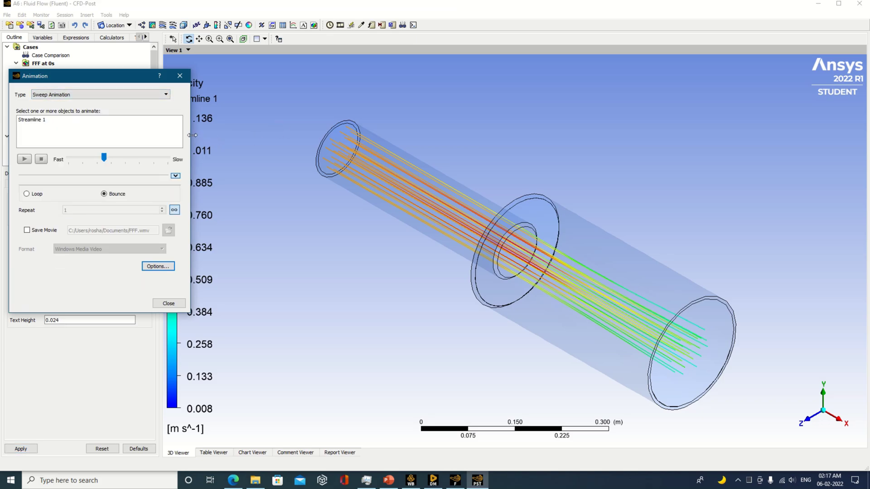
{"action": "left_click", "coordinate": [70, 119]}
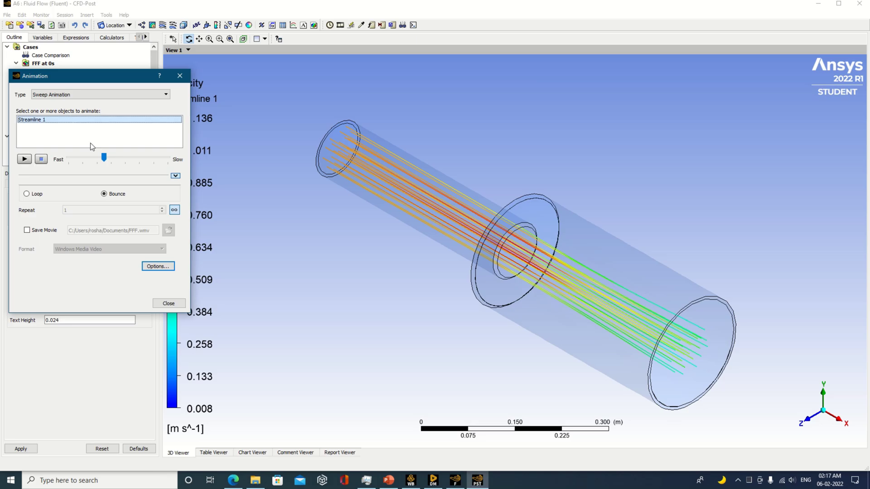
{"action": "left_click", "coordinate": [105, 158]}
{"action": "left_click_drag", "start_coordinate": [169, 156], "coordinate": [163, 155]}
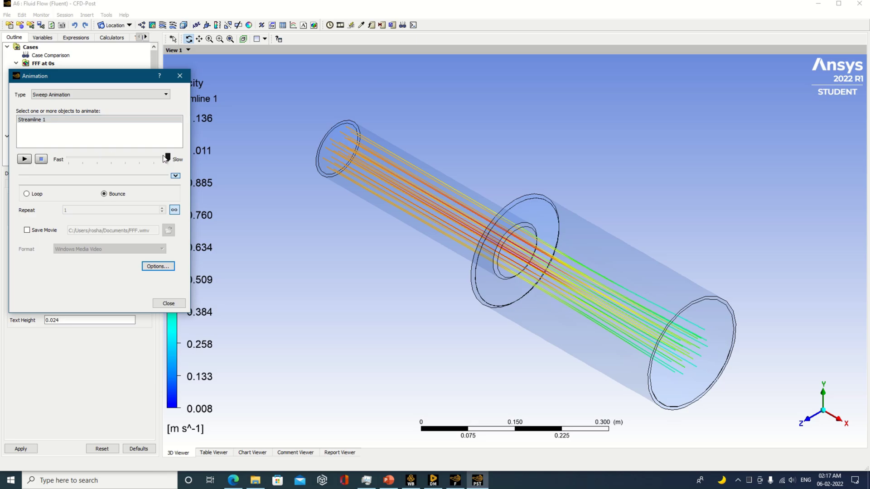
{"action": "left_click", "coordinate": [25, 160]}
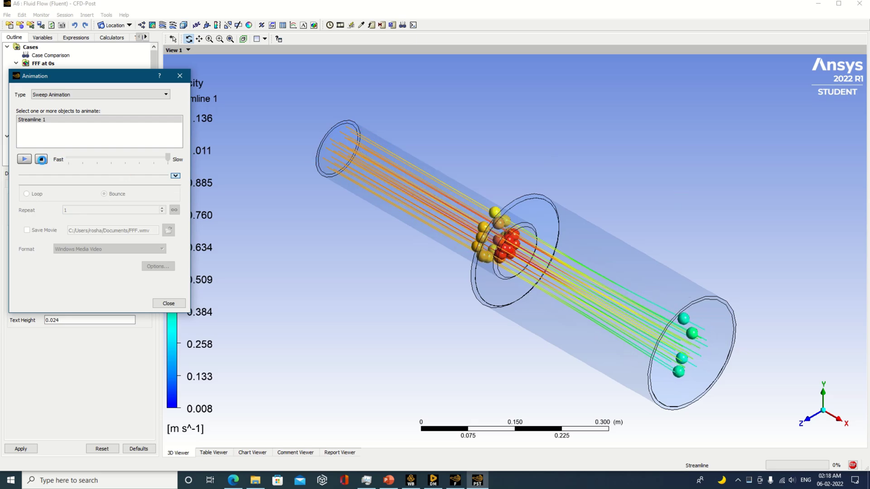
{"action": "left_click", "coordinate": [41, 159]}
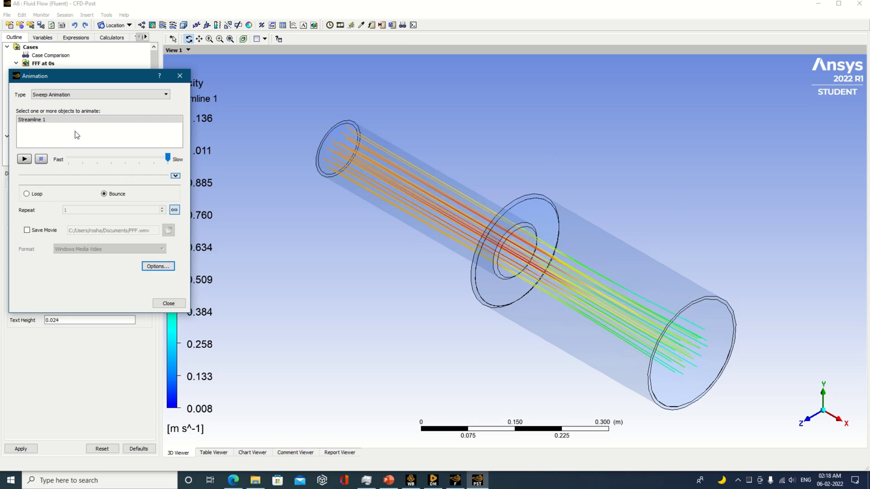
Enable saving the animation as a movie, FFF.wmv, in a new folder named Enlargement inside Documents.
{"action": "left_click", "coordinate": [28, 231]}
{"action": "left_click", "coordinate": [168, 230]}
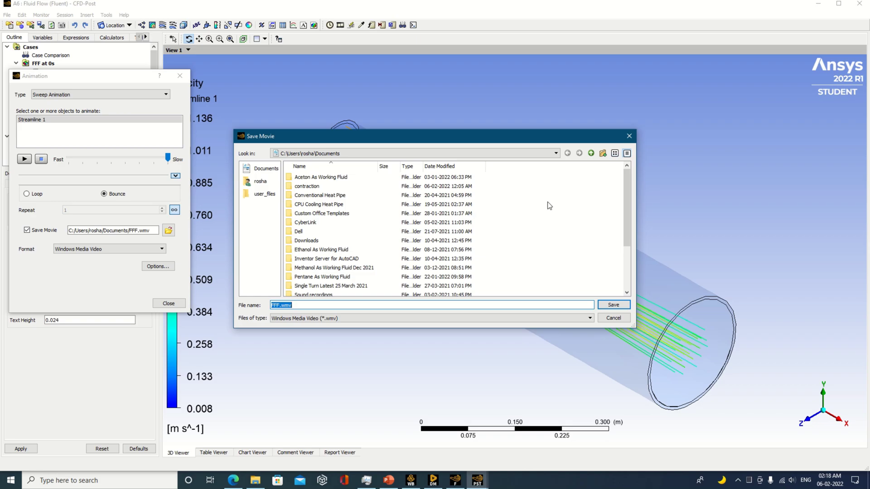
{"action": "right_click", "coordinate": [559, 205]}
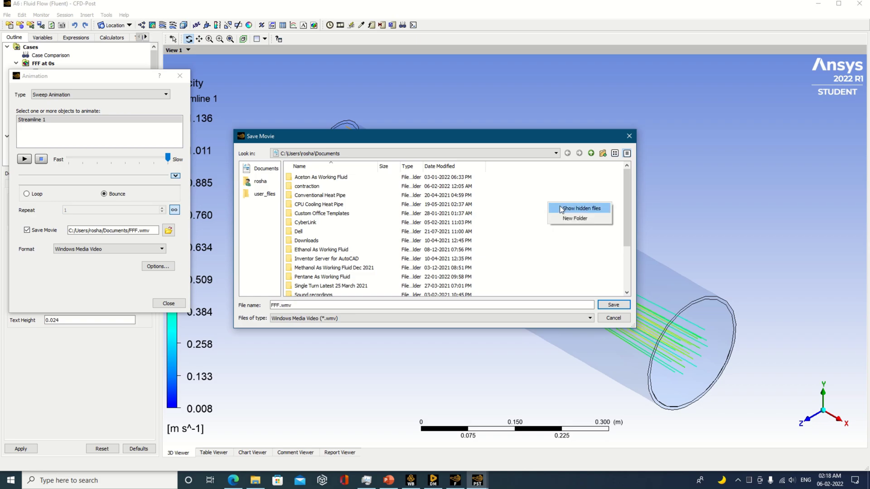
{"action": "left_click", "coordinate": [580, 220]}
{"action": "type", "text": "Enlargemen"}
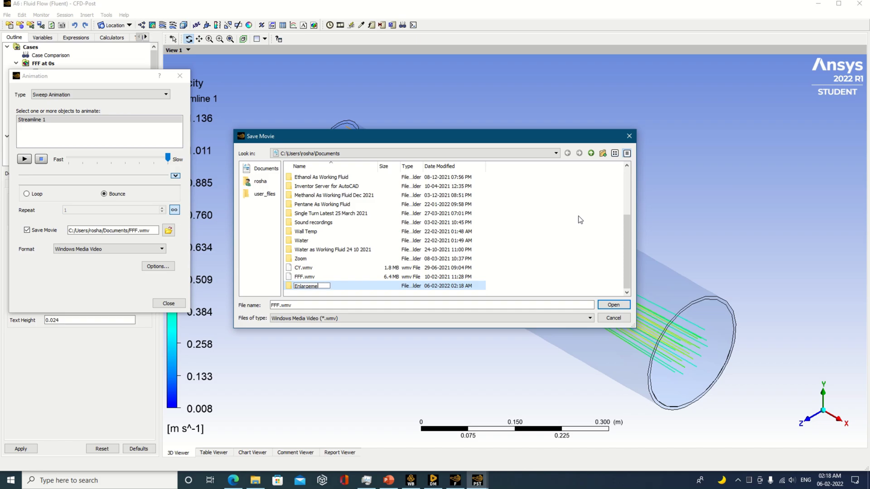
{"action": "type", "text": "t"}
{"action": "left_click", "coordinate": [613, 305]}
{"action": "left_click", "coordinate": [614, 304]}
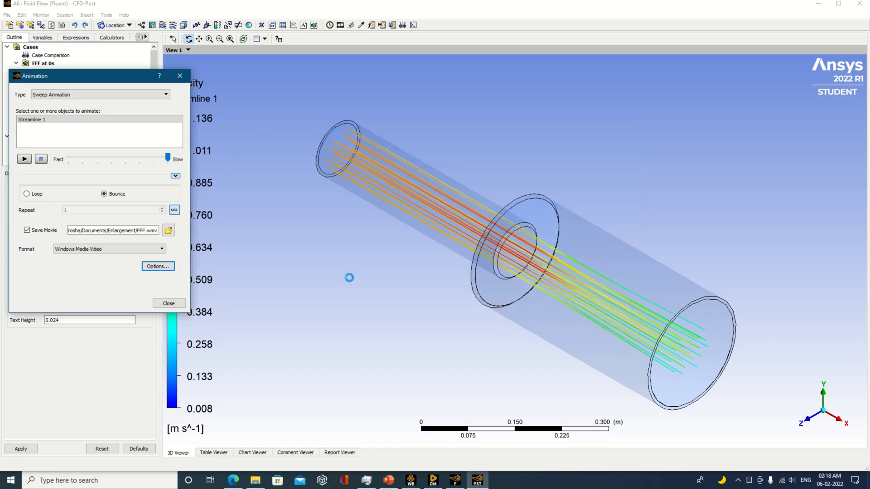
In the animation options, set the image size to HD Video 1080p and the MPEG frame rate to 60.
{"action": "left_click", "coordinate": [158, 267]}
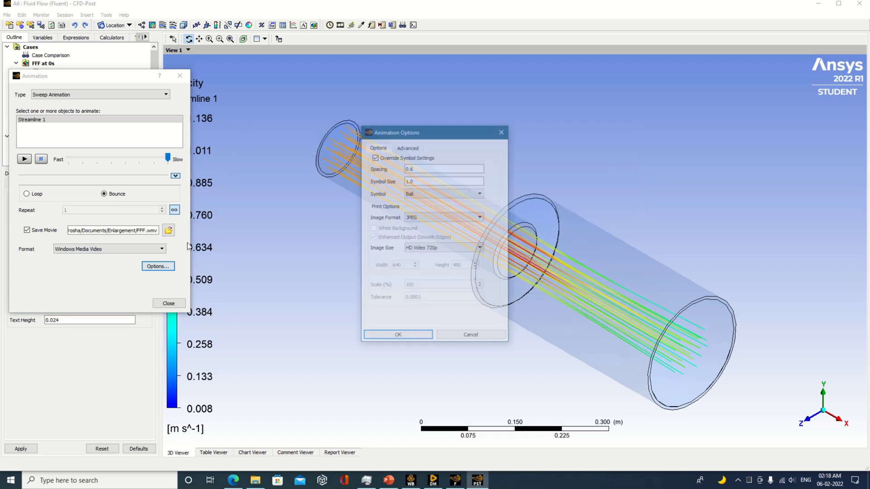
{"action": "left_click", "coordinate": [432, 249]}
{"action": "left_click", "coordinate": [436, 290]}
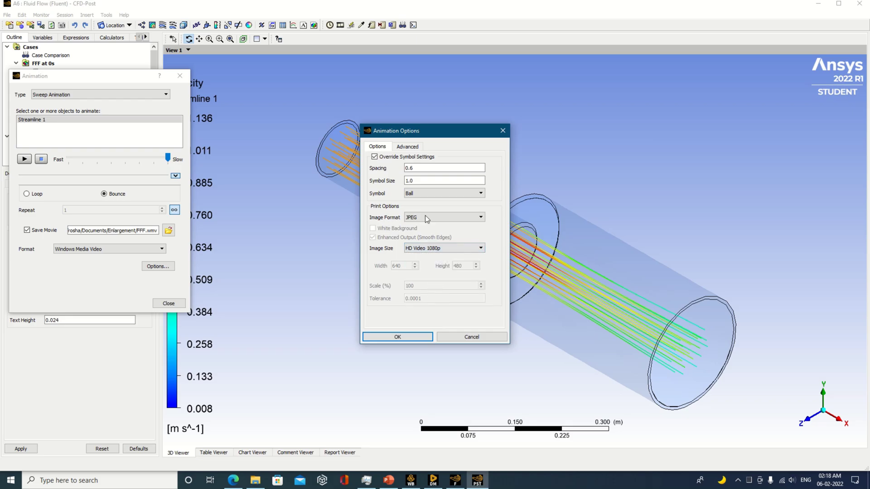
{"action": "left_click", "coordinate": [411, 147]}
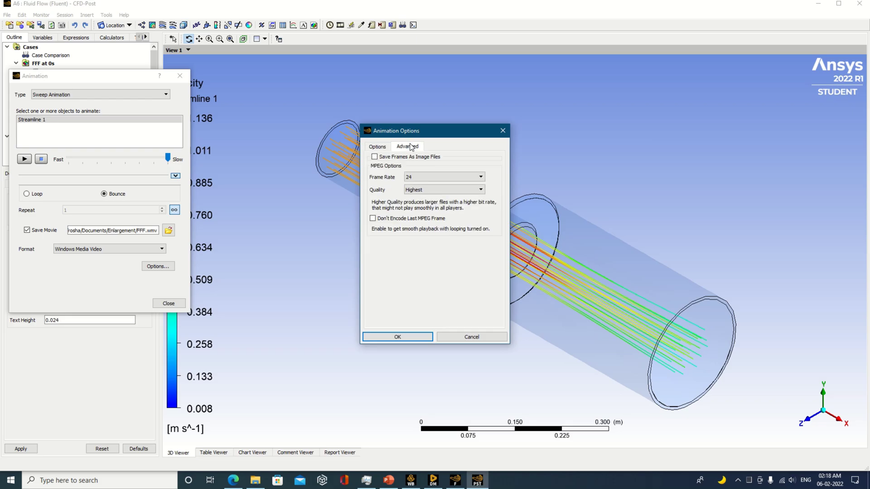
{"action": "left_click", "coordinate": [416, 177]}
{"action": "left_click", "coordinate": [419, 230]}
Have the frames saved as image files to the user directory Documents/Enlargement and accept the animation options.
{"action": "left_click", "coordinate": [375, 157]}
{"action": "left_click", "coordinate": [373, 184]}
{"action": "left_click", "coordinate": [492, 196]}
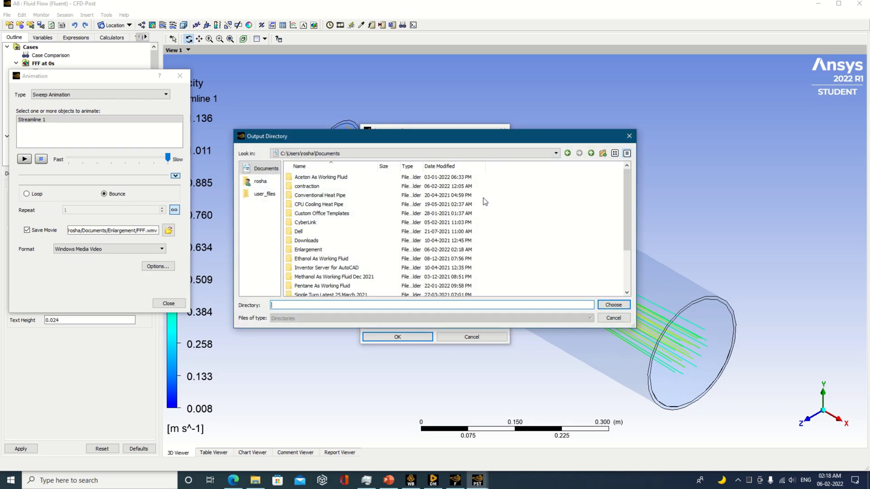
{"action": "left_click", "coordinate": [316, 186]}
{"action": "left_click", "coordinate": [312, 250]}
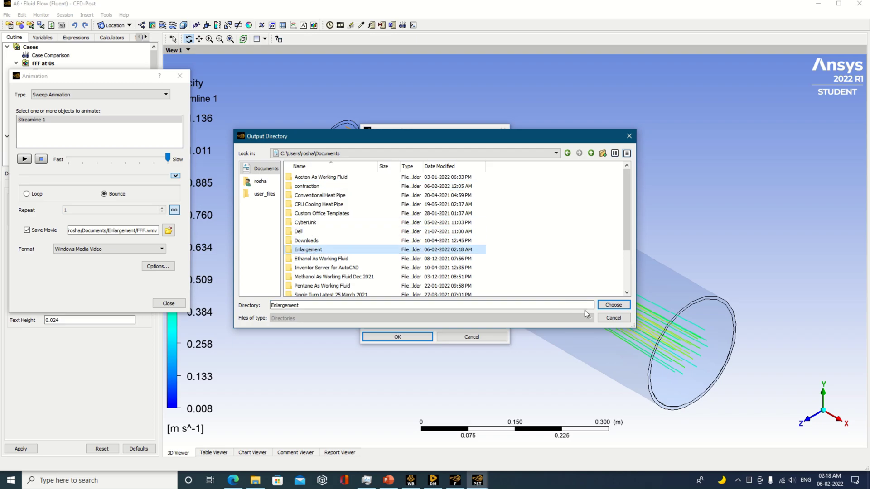
{"action": "left_click", "coordinate": [613, 305]}
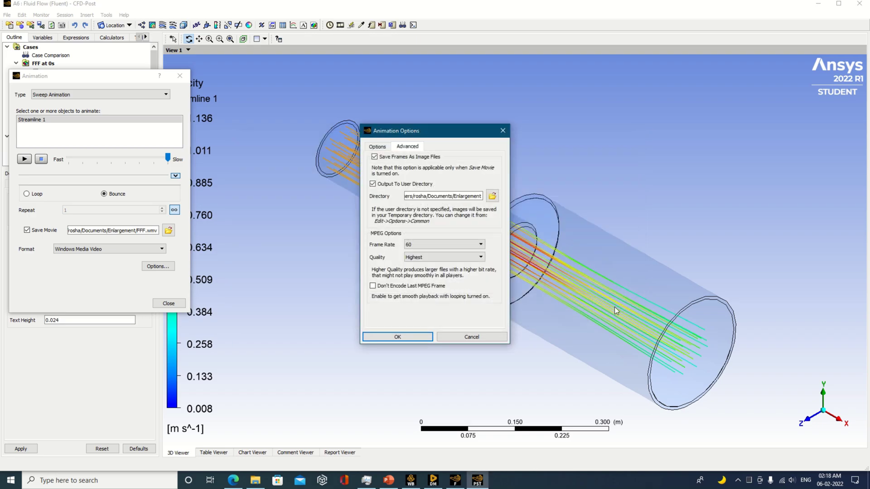
{"action": "left_click", "coordinate": [420, 336]}
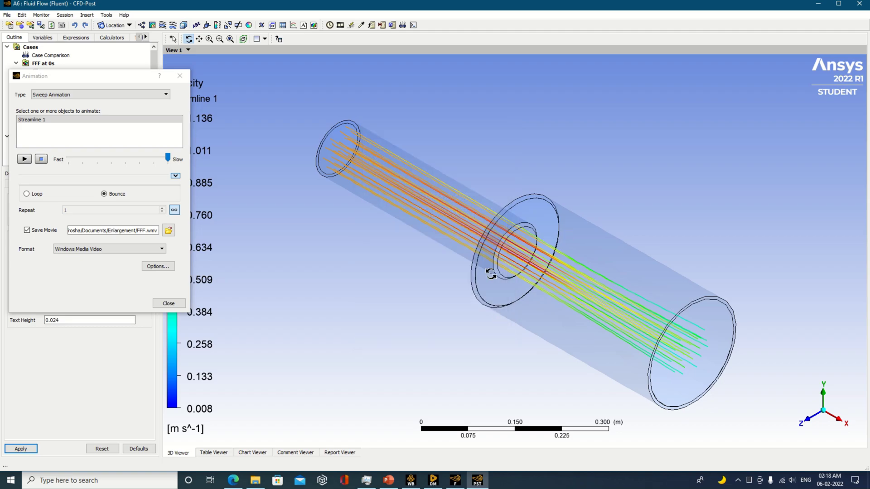
Turn off endless repeat so the sweep runs 1 time, and play the animation to record the movie.
{"action": "left_click", "coordinate": [176, 213]}
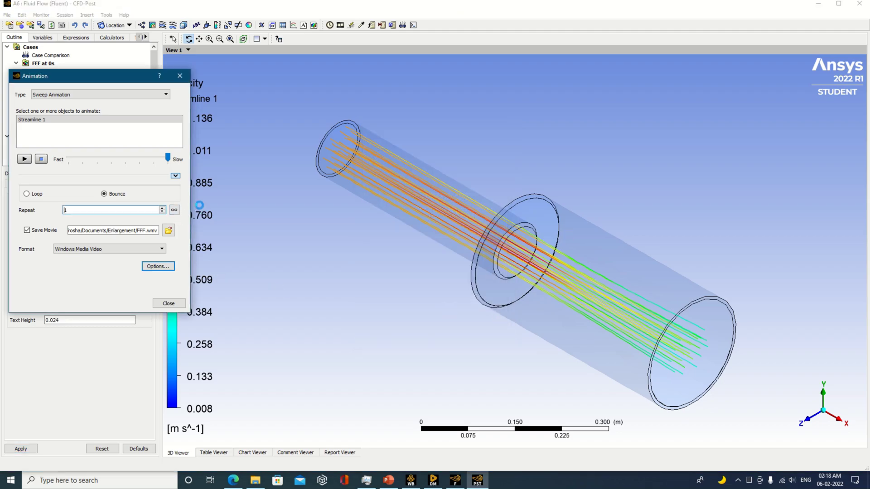
{"action": "left_click_drag", "start_coordinate": [136, 77], "coordinate": [113, 218]}
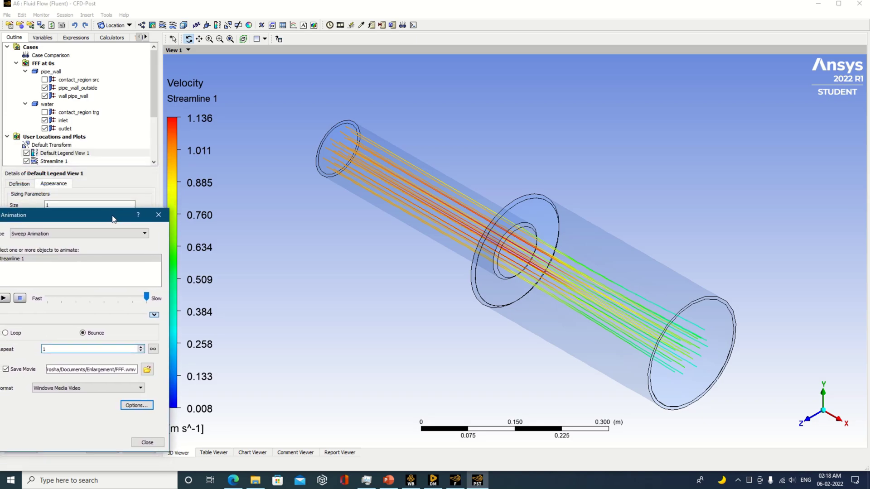
{"action": "left_click", "coordinate": [5, 298]}
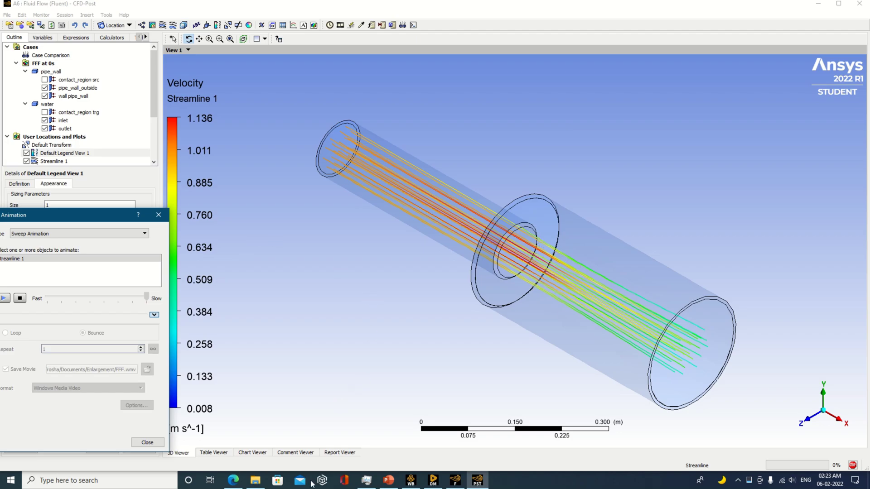
Switch to File Explorer and open the recorded FFF movie from the Enlargement folder in Documents.
{"action": "left_click", "coordinate": [255, 480]}
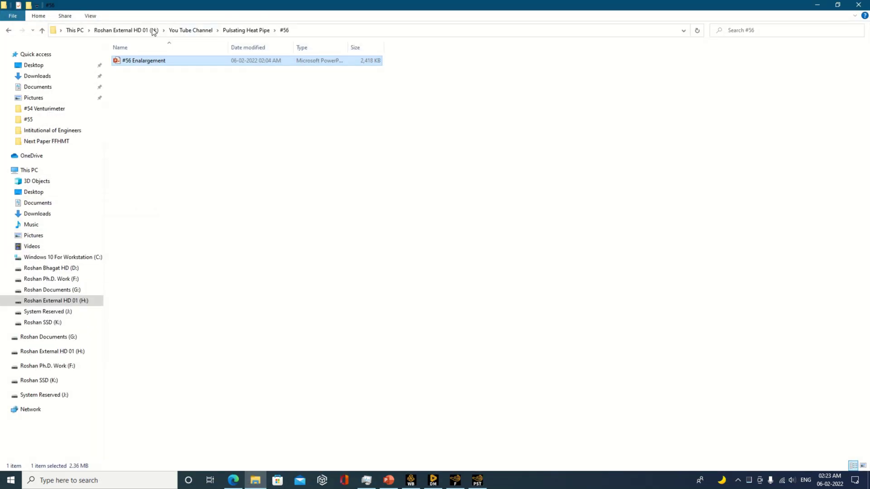
{"action": "left_click", "coordinate": [46, 87]}
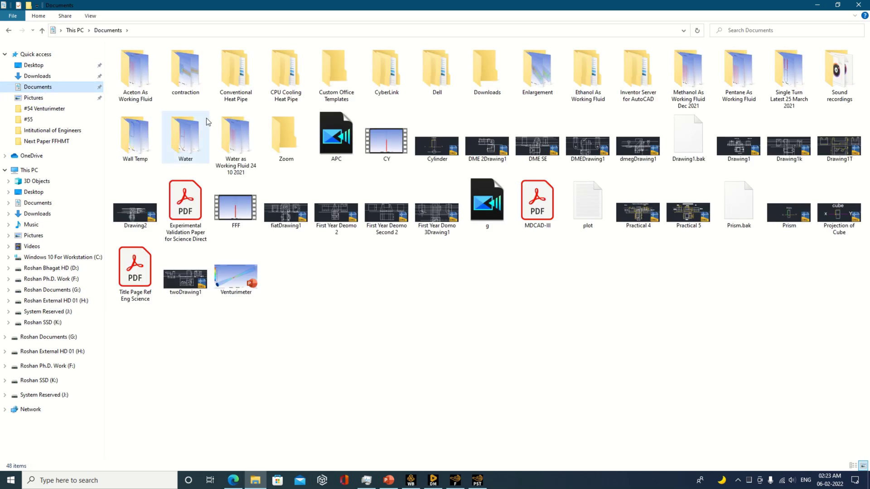
{"action": "double_click", "coordinate": [536, 75]}
{"action": "left_click_drag", "start_coordinate": [868, 67], "coordinate": [781, 439]}
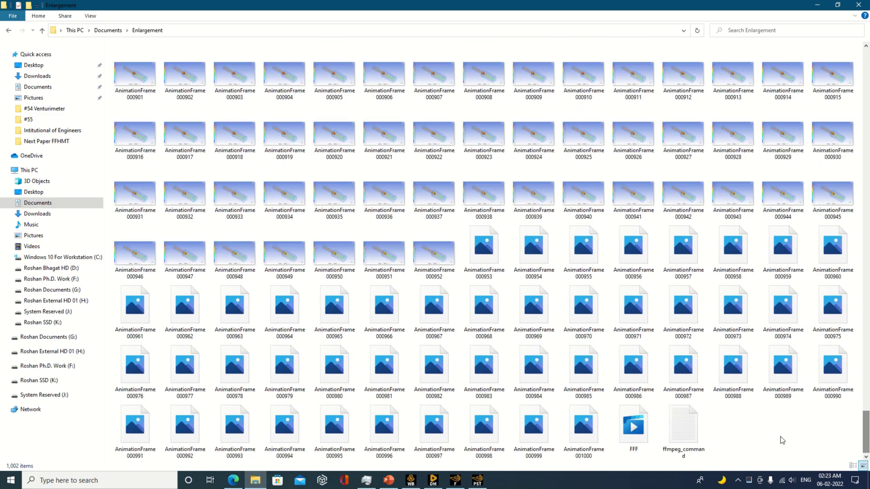
{"action": "double_click", "coordinate": [639, 428]}
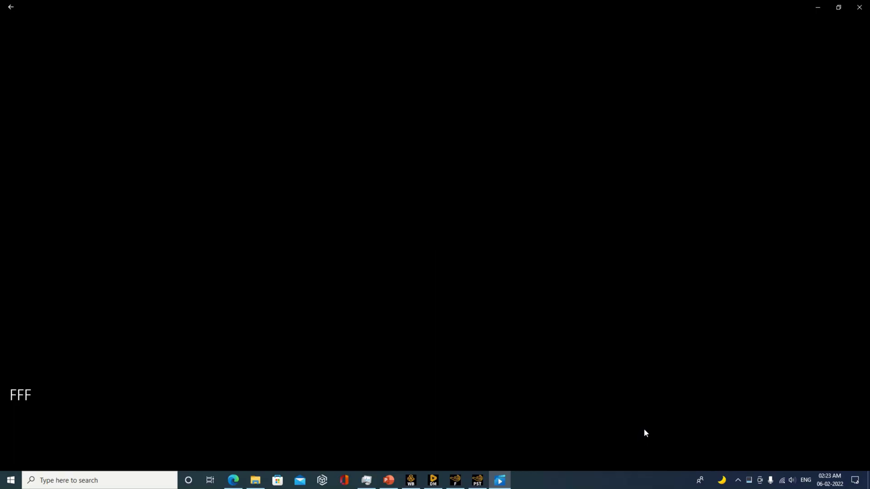